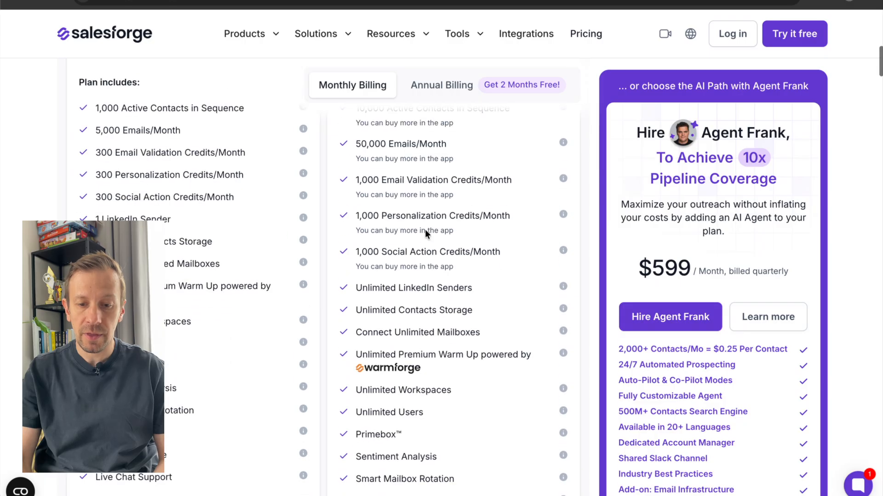
Examine the plan features listed under monthly billing on the Salesforge pricing page.
scroll(426, 233, "up", 1)
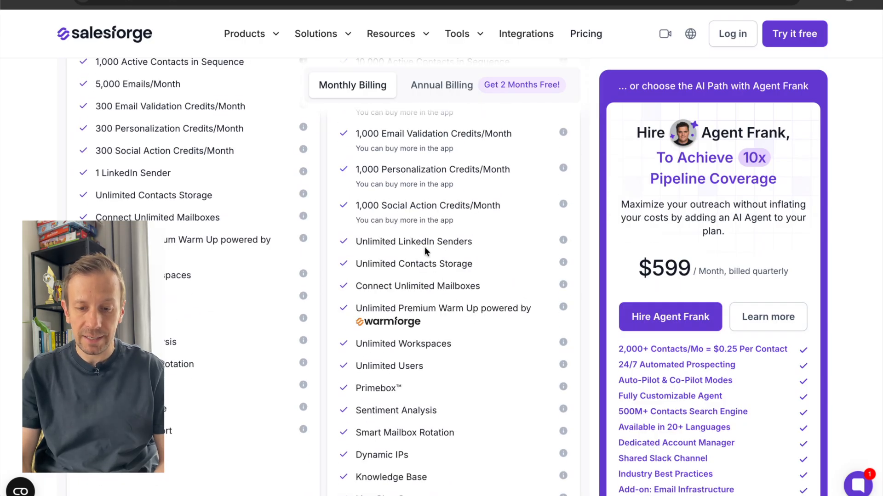
scroll(437, 258, "down", 1)
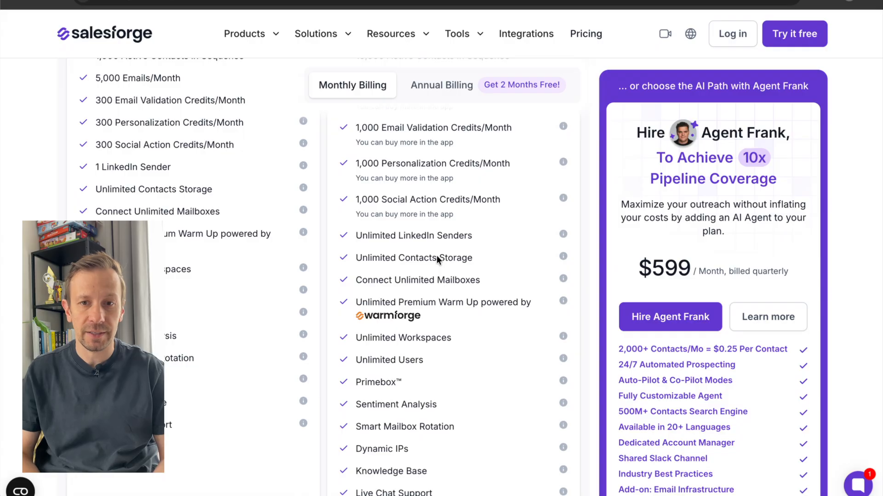
scroll(436, 255, "up", 15)
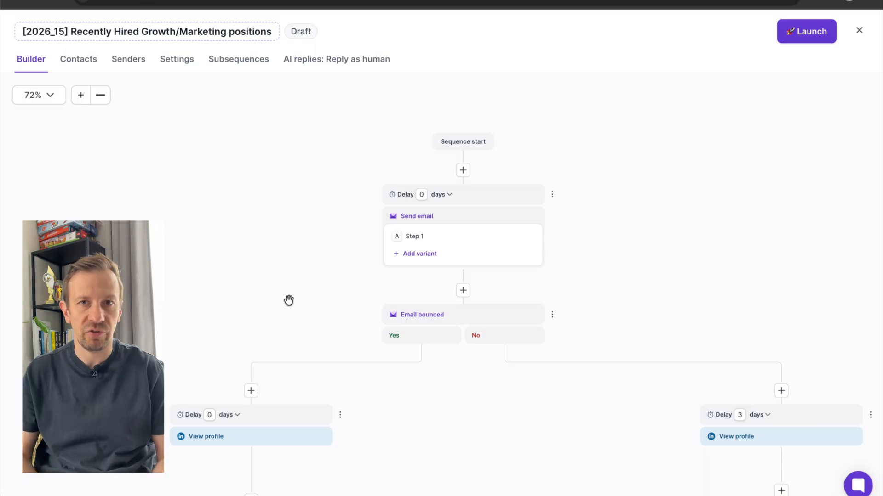
Examine the overall flow of the "[2026_15] Recently Hired Growth/Marketing positions" sequence.
left_click_drag(305, 184, 287, 182)
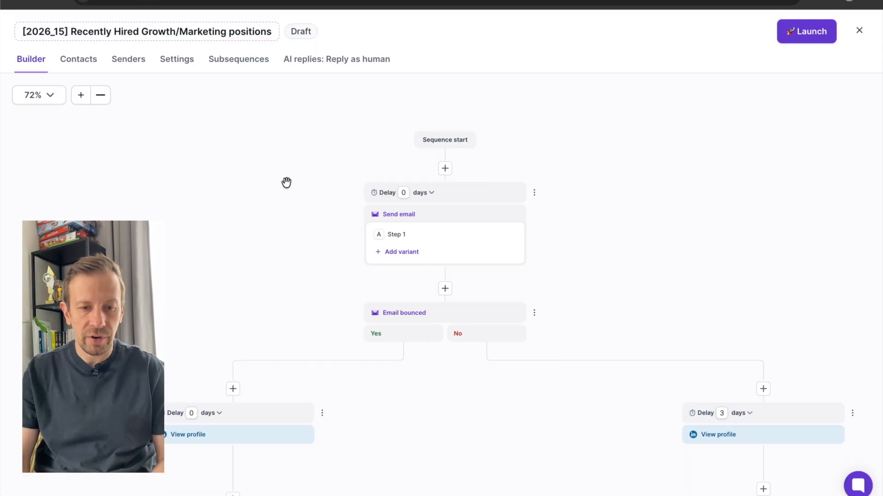
scroll(296, 200, "down", 3)
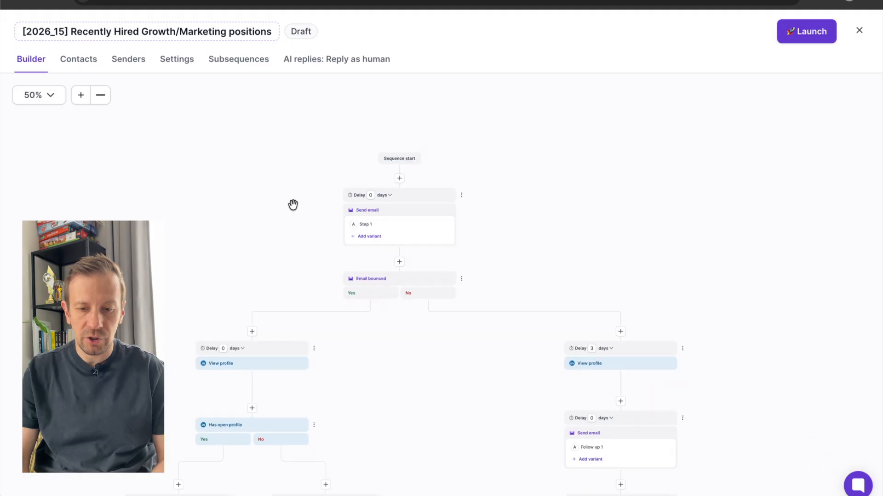
mouse_move(272, 224)
left_mouse_down()
mouse_move(298, 184)
mouse_move(272, 227)
left_mouse_up()
scroll(299, 197, "up", 4)
left_click_drag(307, 190, 255, 207)
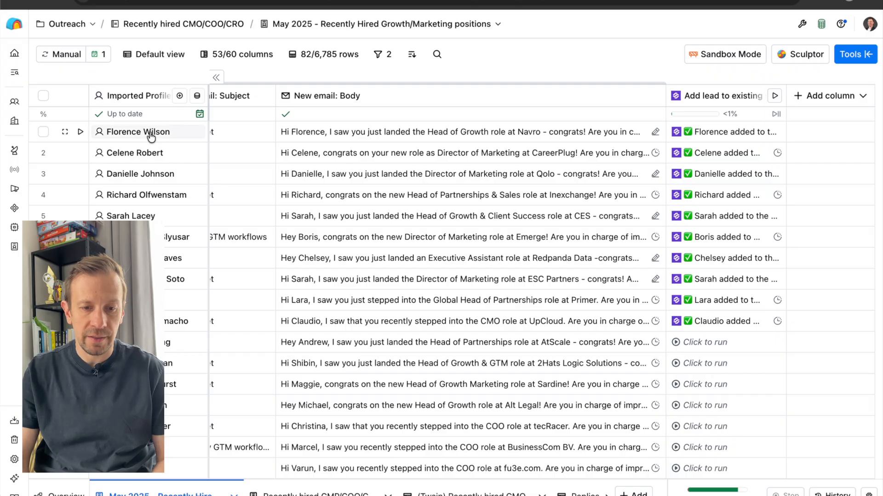
In the Clay lead table, open the settings of the "Add lead to existing sequence" column.
scroll(173, 197, "left", 15)
scroll(170, 198, "right", 10)
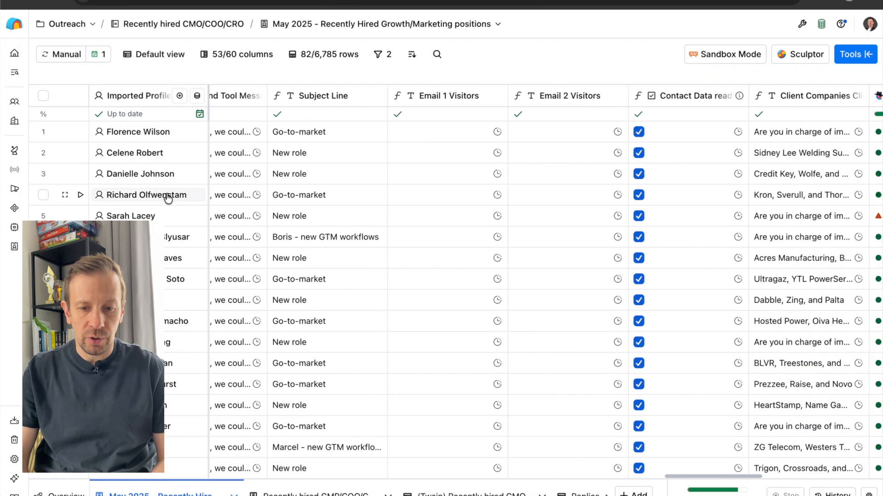
scroll(171, 198, "right", 10)
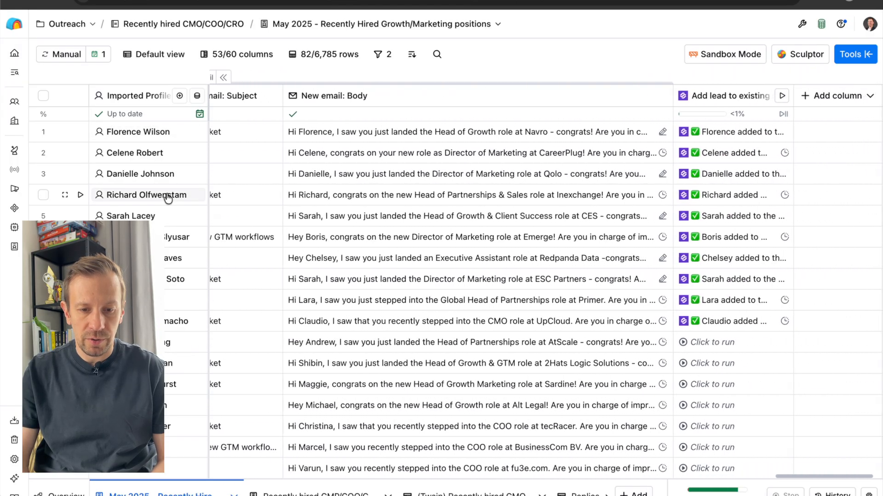
left_click(707, 96)
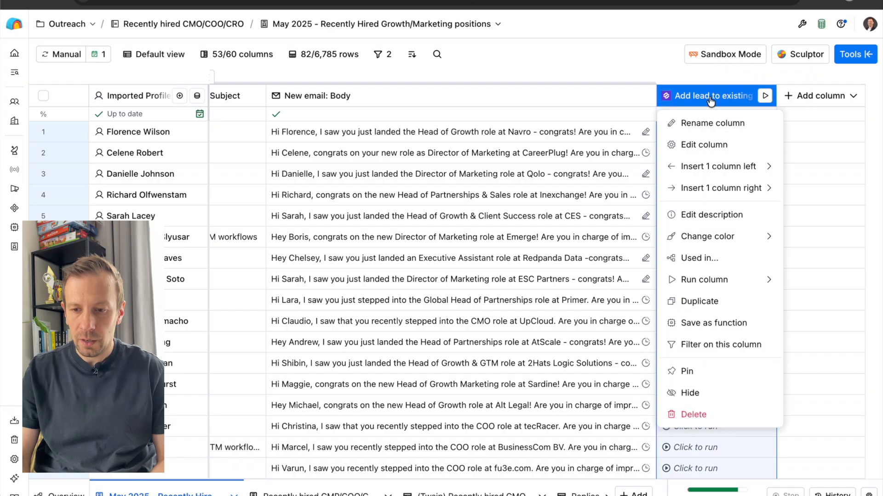
left_click(700, 145)
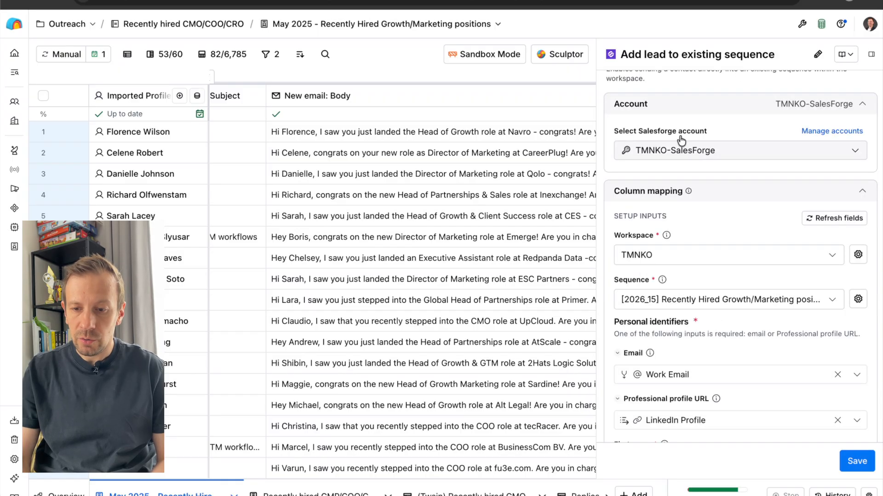
Examine the column mapping from the workspace and sequence through the personal identifiers to the custom variables.
scroll(694, 174, "down", 2)
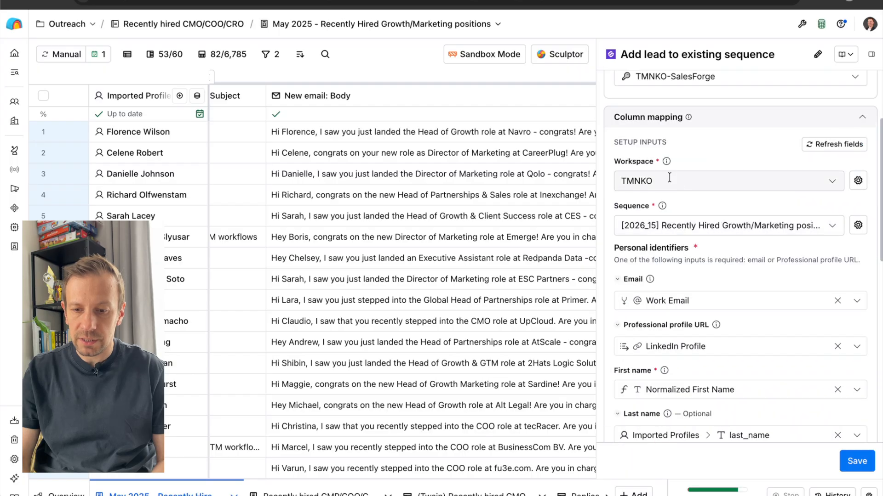
scroll(688, 191, "down", 1)
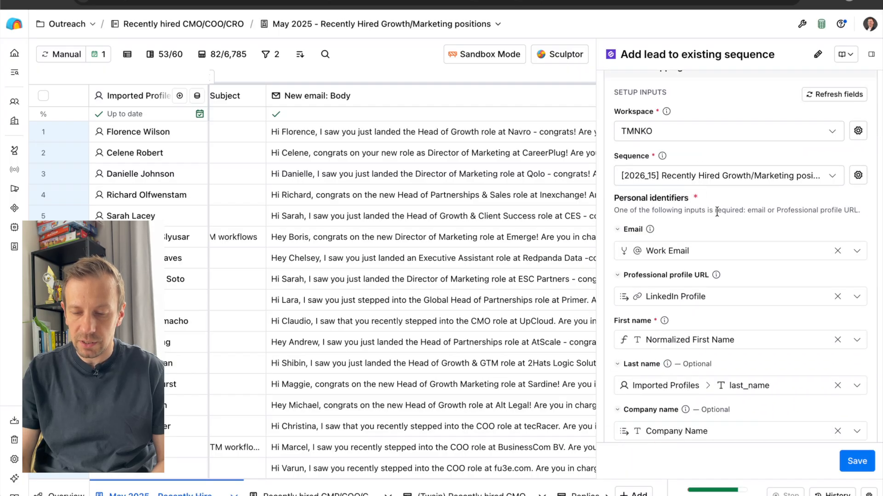
scroll(683, 193, "down", 2)
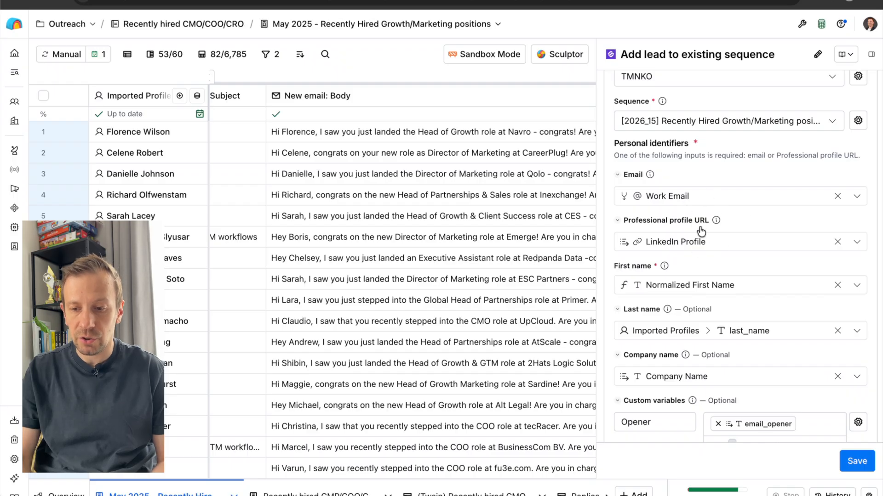
scroll(734, 233, "down", 2)
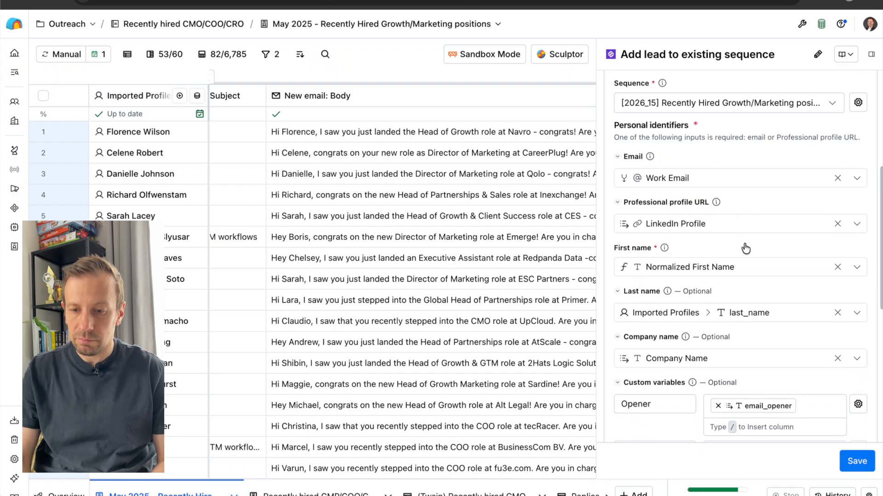
scroll(744, 242, "up", 1)
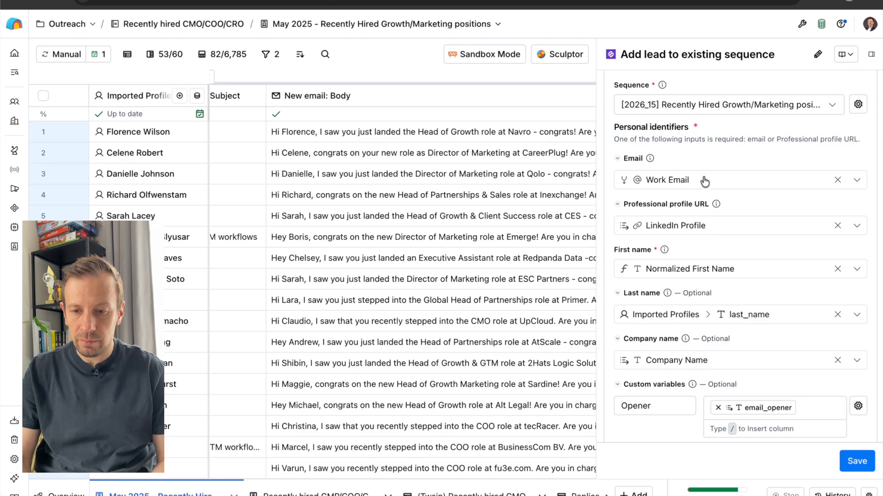
scroll(735, 240, "down", 2)
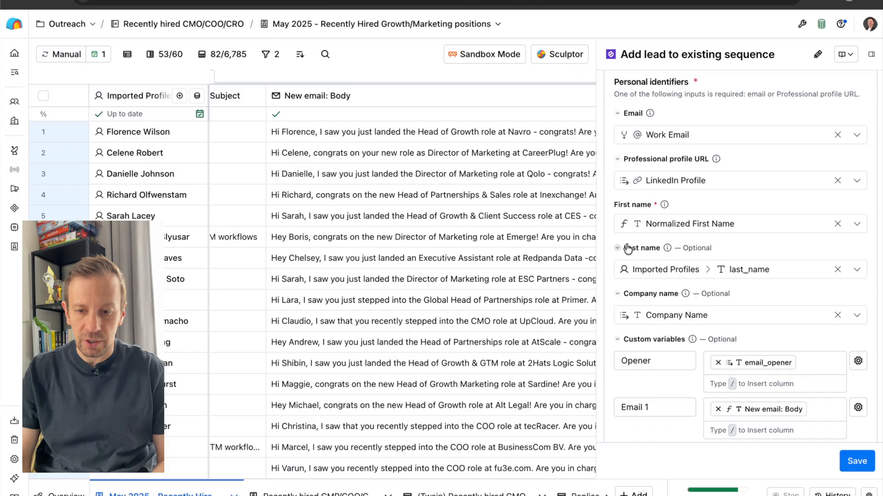
scroll(690, 243, "down", 2)
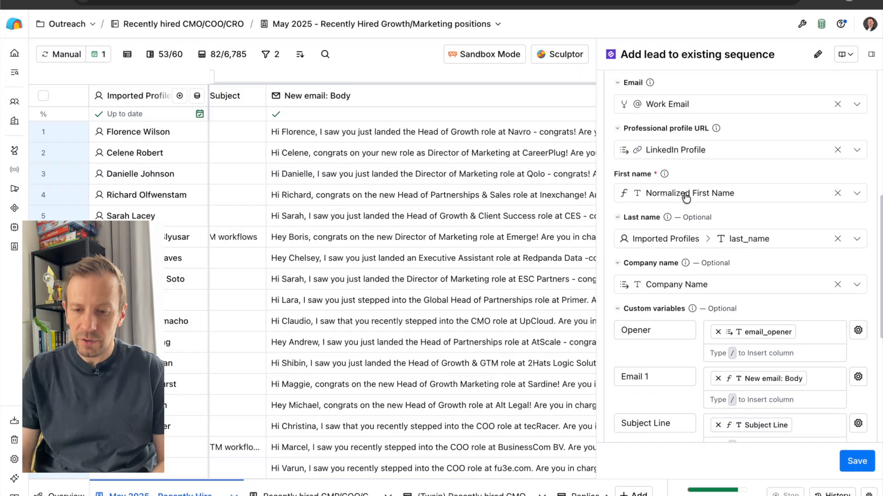
scroll(692, 235, "down", 5)
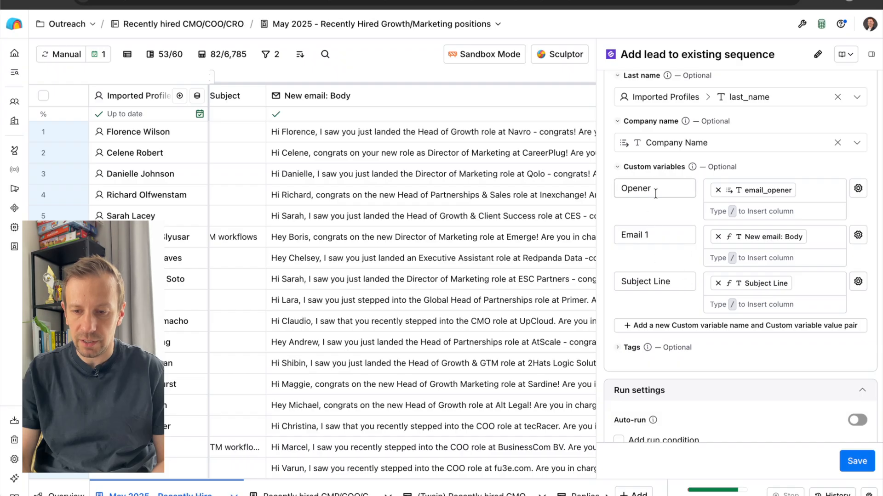
scroll(696, 302, "down", 3)
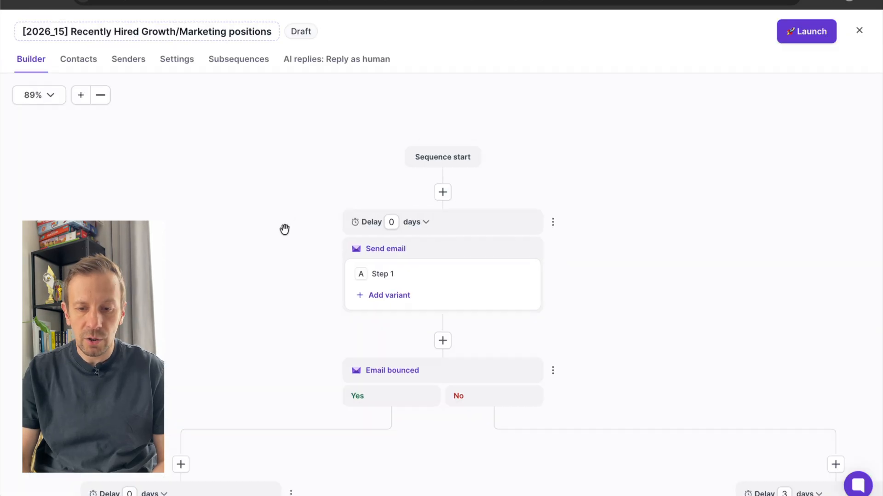
Switch to the Salesforge sequence, open the Step 1 email and examine its Opener variable.
scroll(285, 230, "down", 3)
scroll(278, 225, "down", 1)
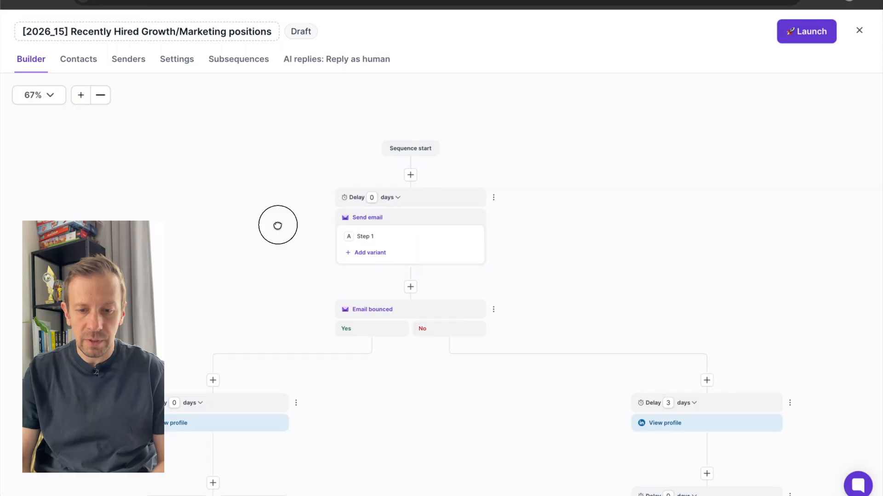
scroll(320, 228, "up", 4)
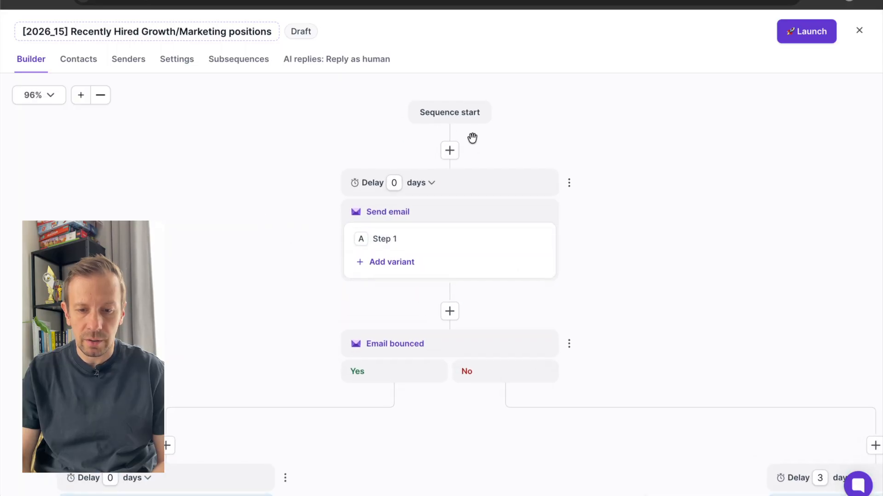
left_click(429, 246)
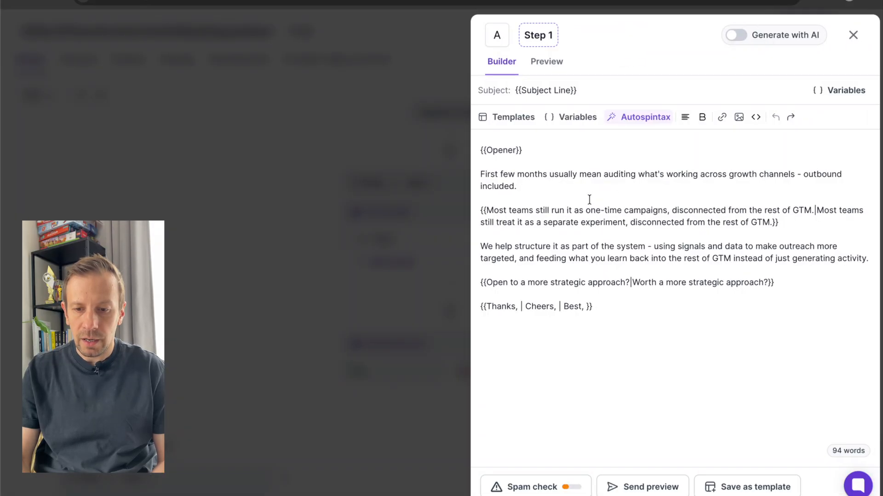
left_click_drag(529, 154, 473, 152)
left_click(532, 159)
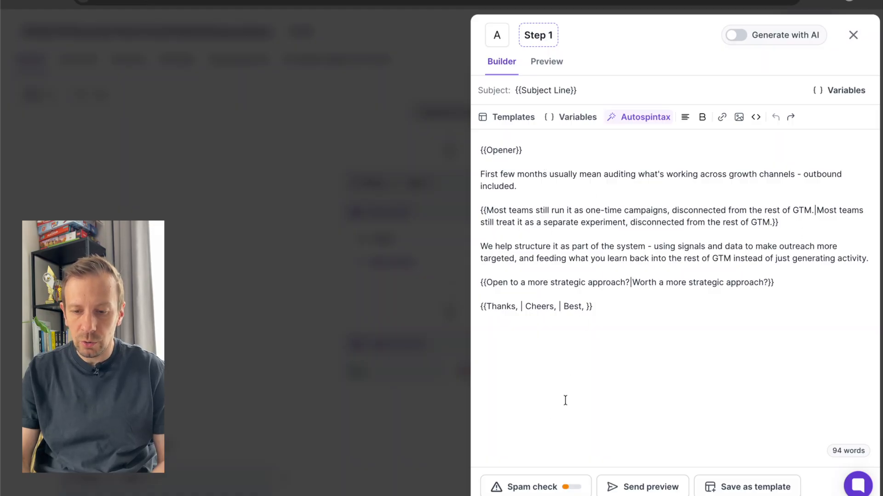
Run the spam check on the Step 1 email, inspect its Spintax & Variables rating and close the email.
left_click(537, 487)
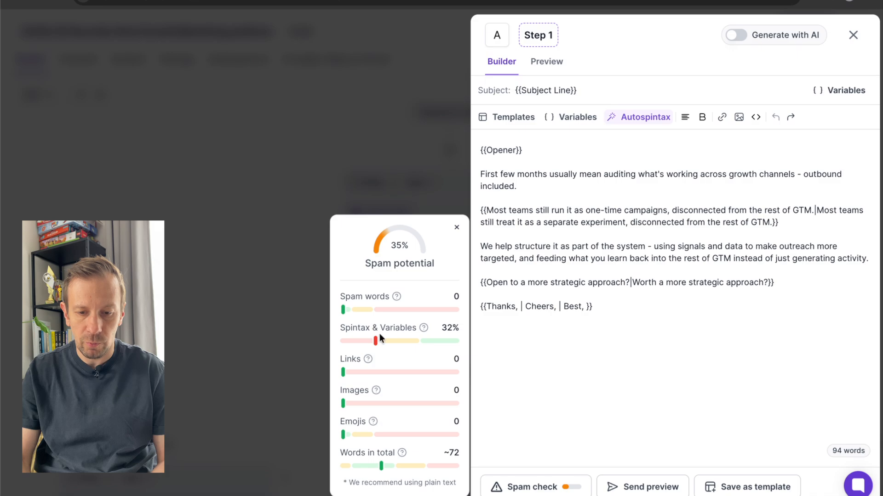
left_click_drag(341, 328, 417, 327)
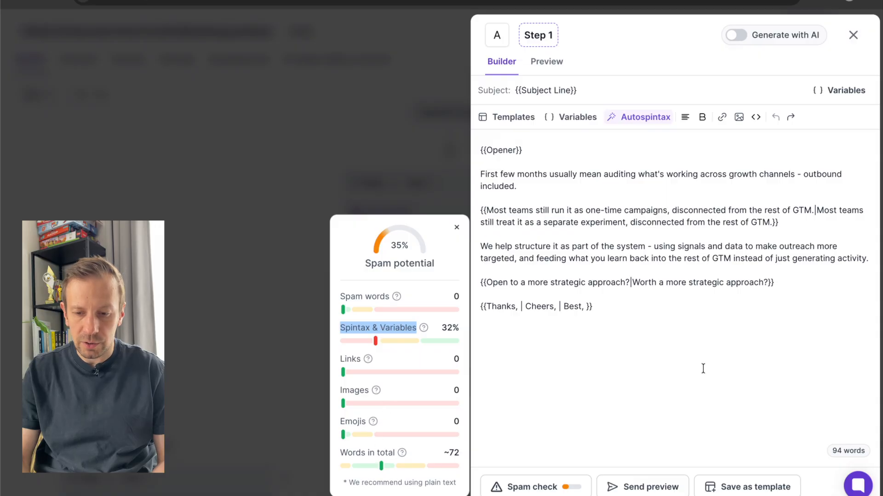
left_click(703, 369)
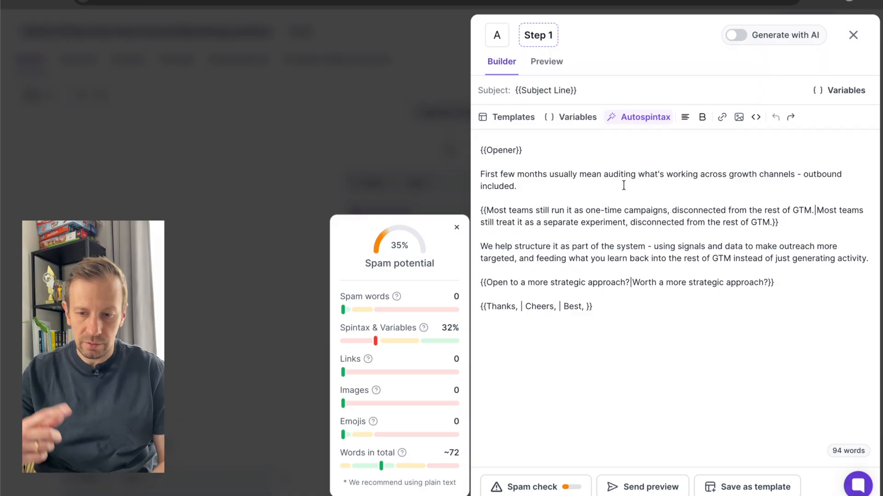
left_click(456, 228)
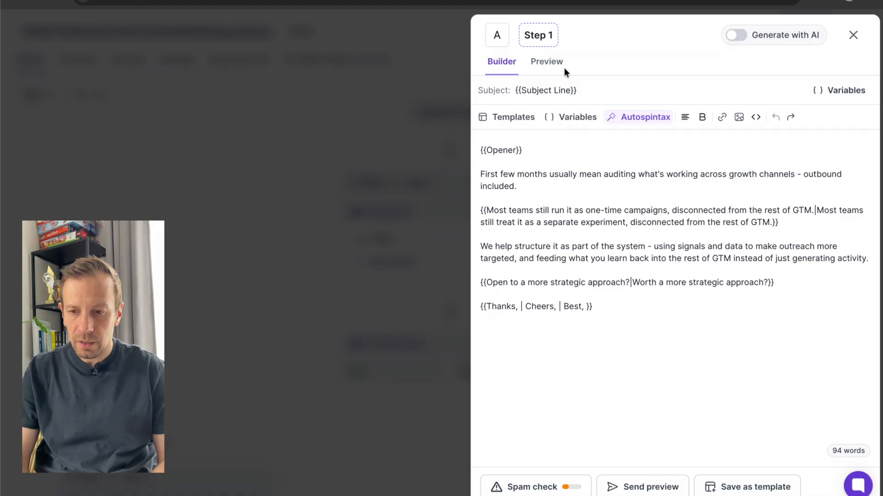
left_click(853, 35)
Examine the Email bounced condition below the first email and how its Yes and No branches split.
left_click_drag(592, 285, 585, 219)
scroll(562, 242, "down", 3)
scroll(512, 239, "up", 3)
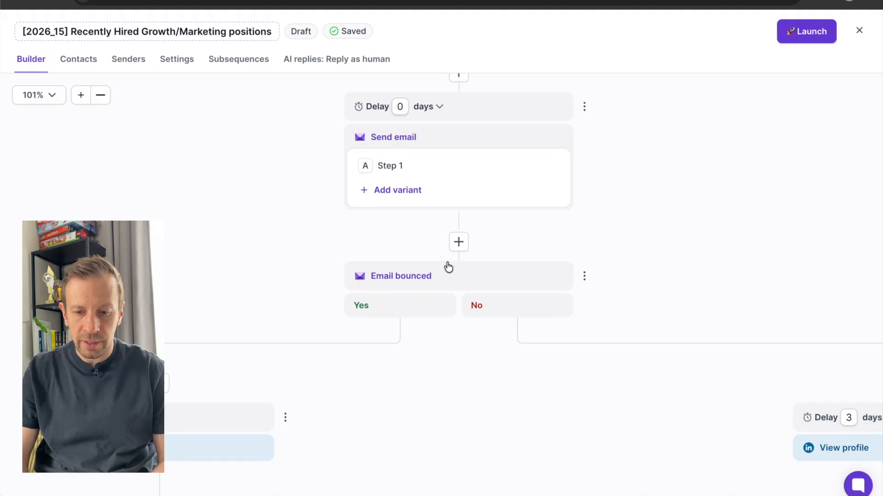
left_click_drag(526, 222, 515, 243)
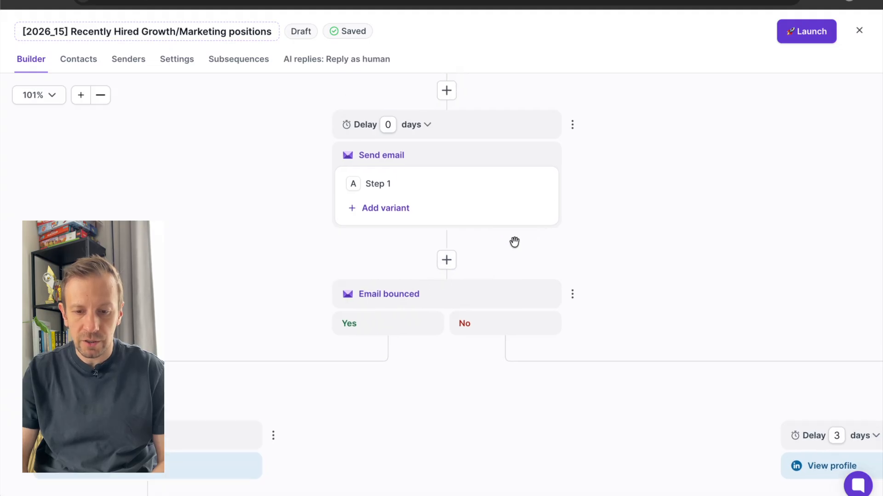
scroll(431, 310, "down", 2)
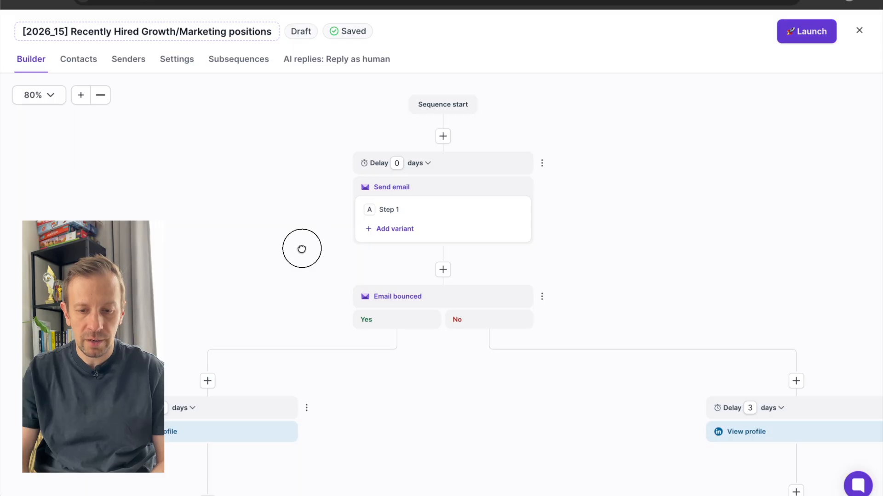
scroll(301, 248, "down", 2)
scroll(593, 228, "down", 2)
scroll(592, 228, "down", 1)
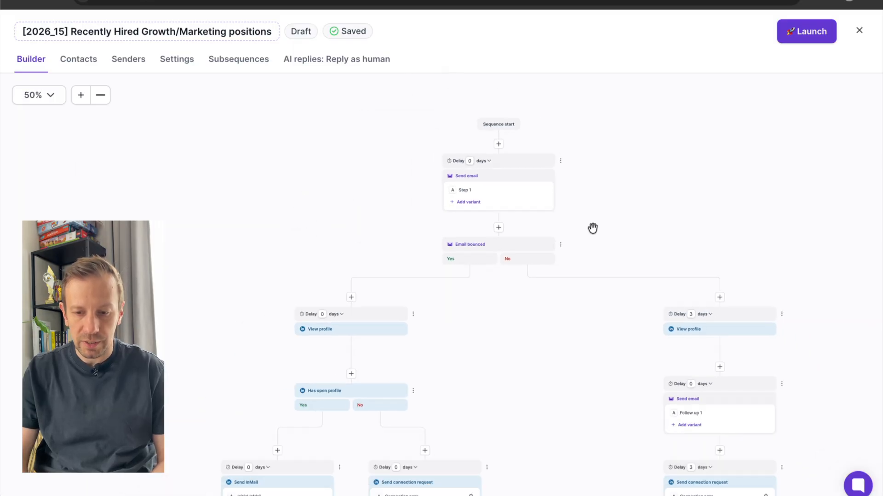
Examine the View profile step and the Has open profile condition on the Yes branch of Email bounced.
left_click_drag(595, 246, 575, 234)
scroll(485, 264, "up", 2)
scroll(485, 263, "up", 2)
left_click_drag(449, 292, 561, 252)
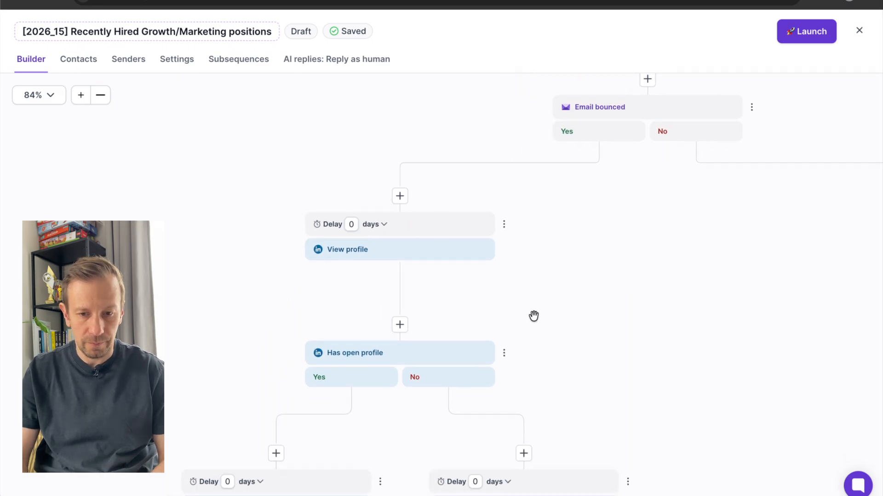
left_click_drag(562, 319, 482, 414)
left_click_drag(601, 341, 617, 302)
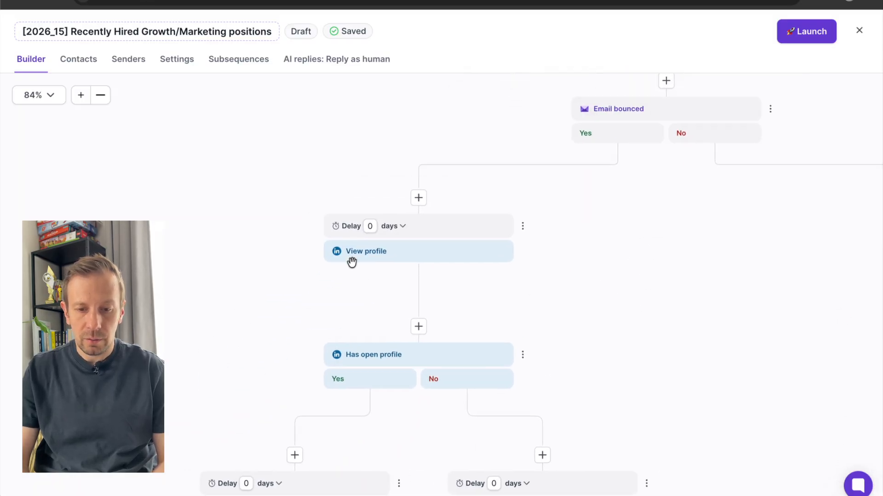
scroll(377, 252, "up", 5)
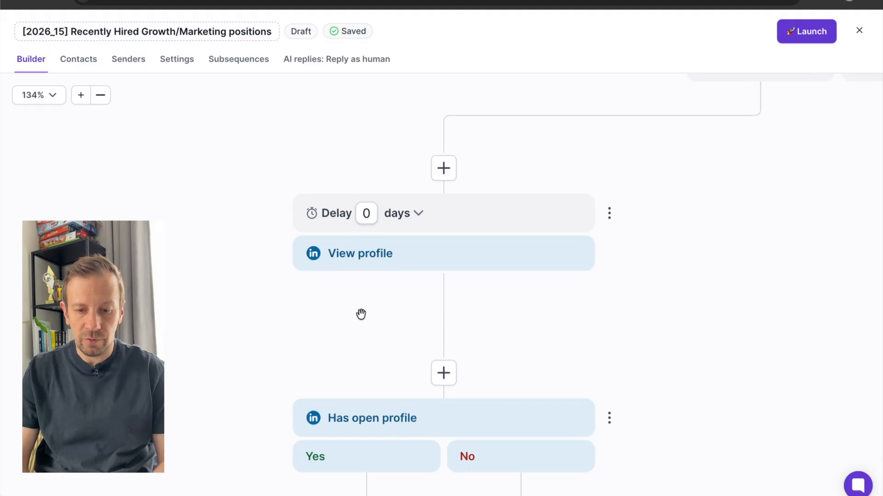
left_click_drag(356, 341, 354, 261)
scroll(341, 283, "down", 5)
scroll(315, 233, "down", 3)
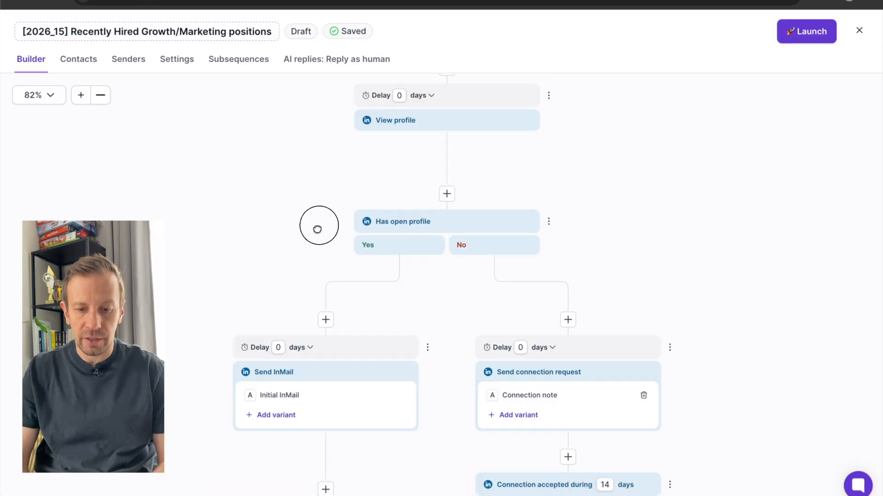
scroll(309, 230, "up", 4)
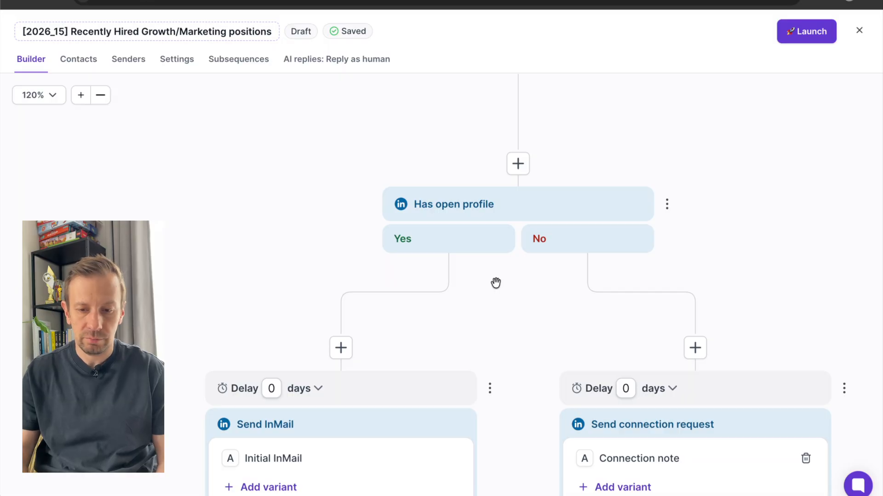
Open the Initial InMail on the Yes branch of Has open profile, read its body and close it.
left_click_drag(500, 311, 415, 178)
scroll(480, 276, "down", 5)
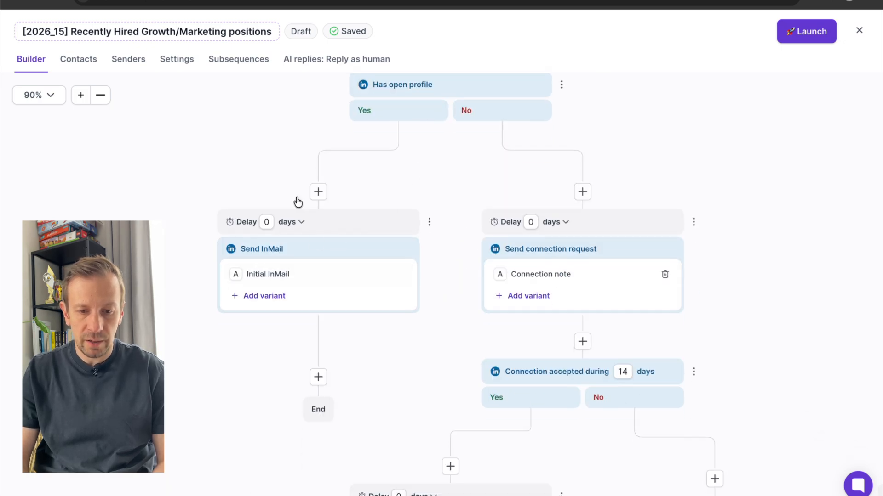
left_click(285, 274)
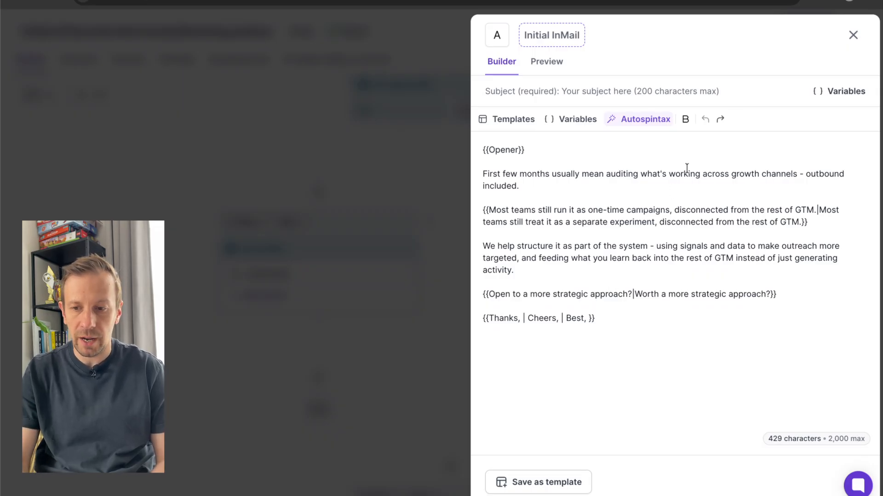
left_click(852, 35)
Open the connection note on the No branch of Has open profile, check its content and close it.
left_click_drag(447, 232, 457, 211)
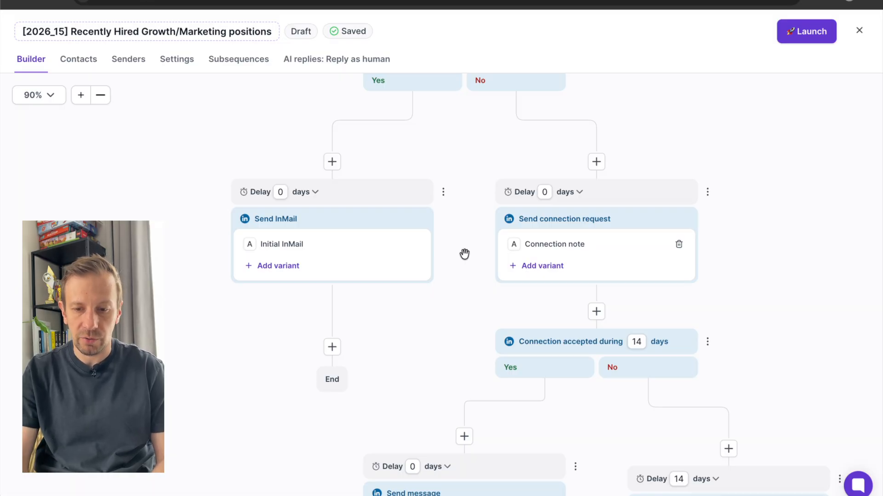
scroll(630, 235, "down", 3)
scroll(586, 207, "down", 4)
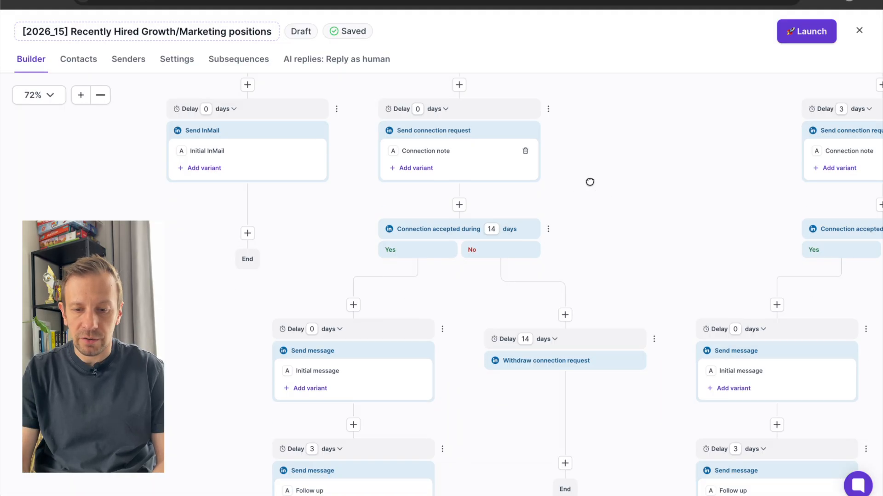
scroll(527, 184, "up", 5)
scroll(527, 184, "down", 3)
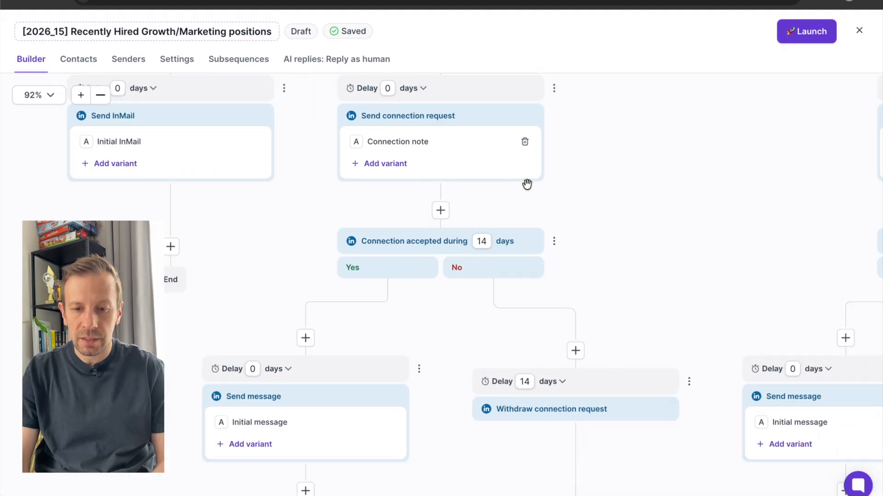
left_click(419, 144)
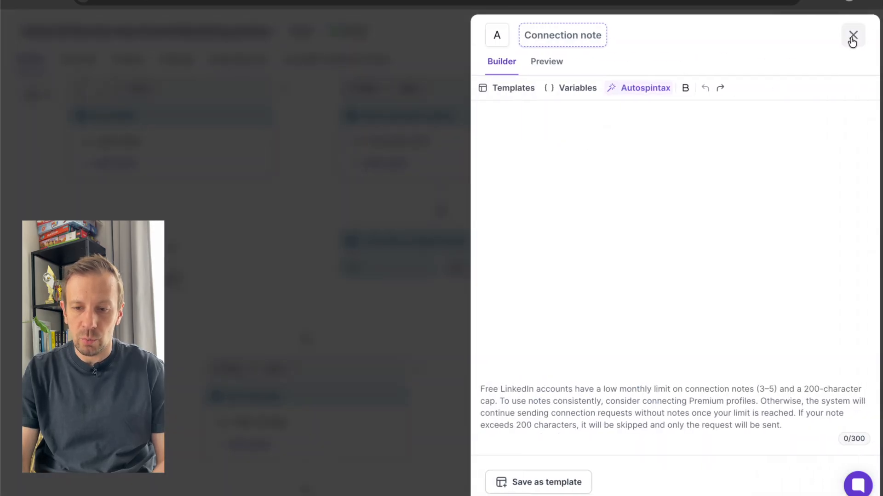
left_click(852, 35)
Examine the Connection accepted condition below the connection request, including its message branch and its Withdraw connection request branch.
left_click_drag(638, 232, 634, 203)
scroll(635, 212, "down", 3)
scroll(614, 221, "up", 4)
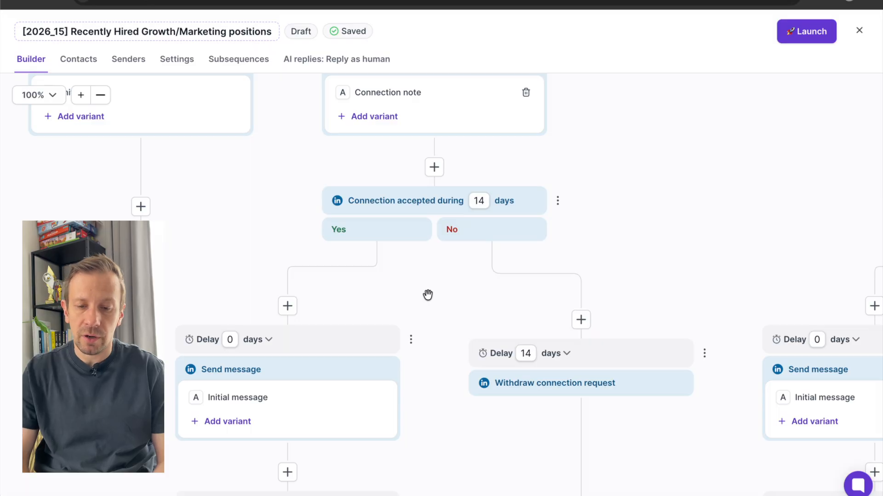
left_click_drag(427, 301, 428, 288)
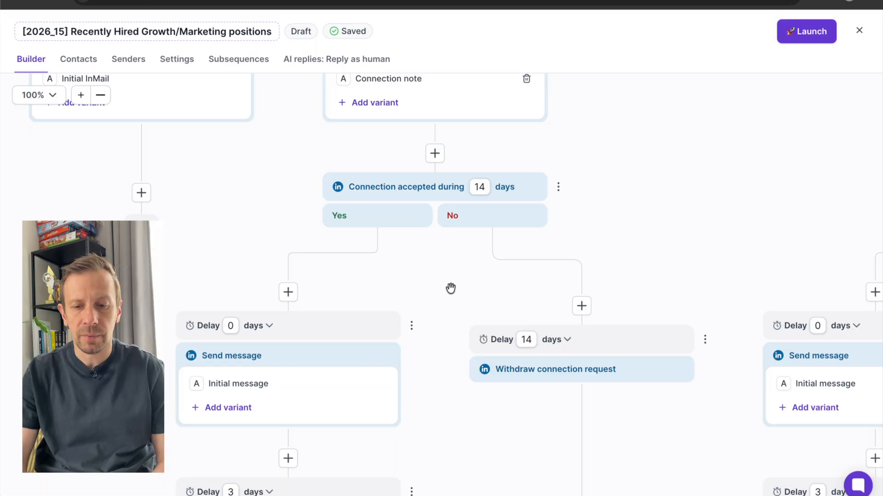
scroll(450, 288, "down", 2)
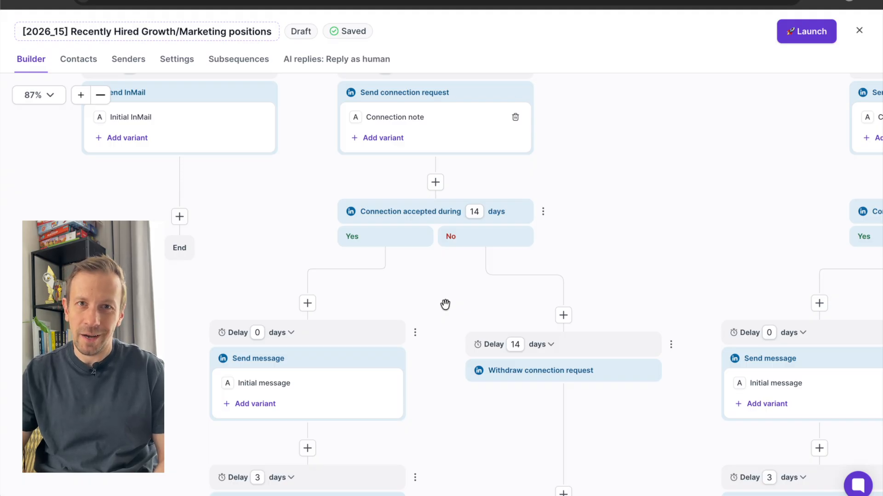
left_click_drag(445, 304, 457, 264)
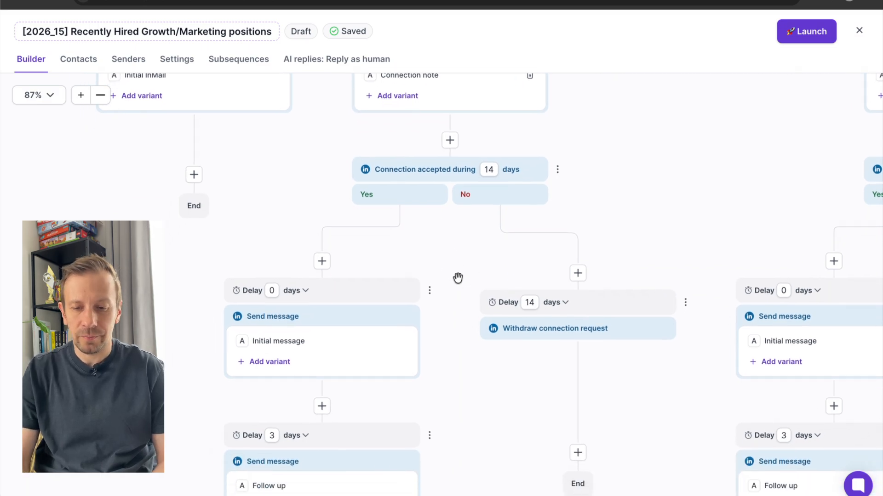
scroll(457, 278, "down", 1)
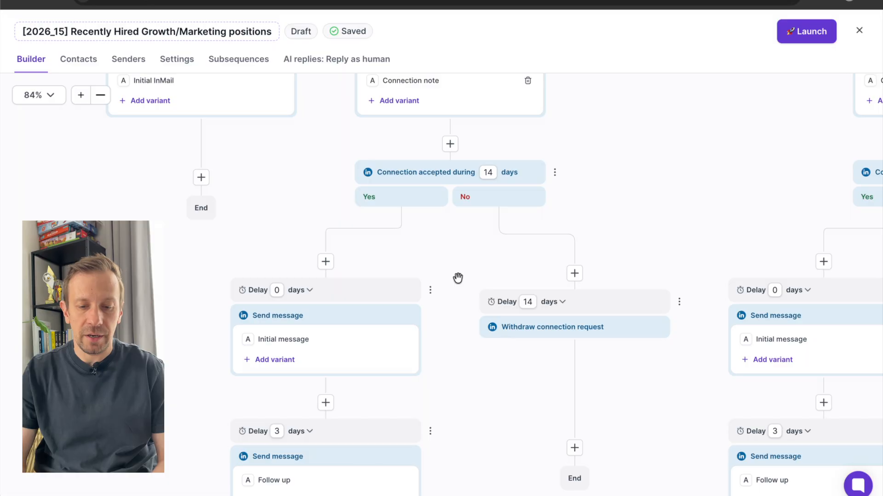
left_click_drag(455, 262, 455, 290)
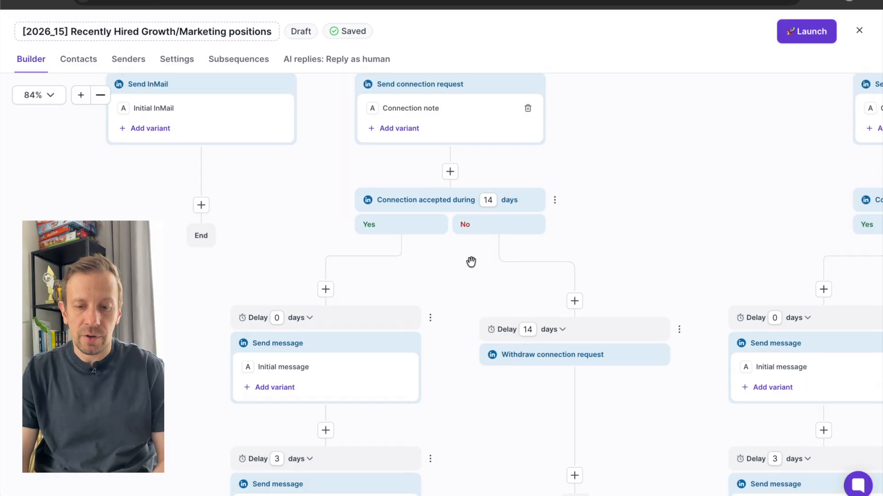
scroll(471, 262, "up", 5)
left_click_drag(463, 274, 492, 247)
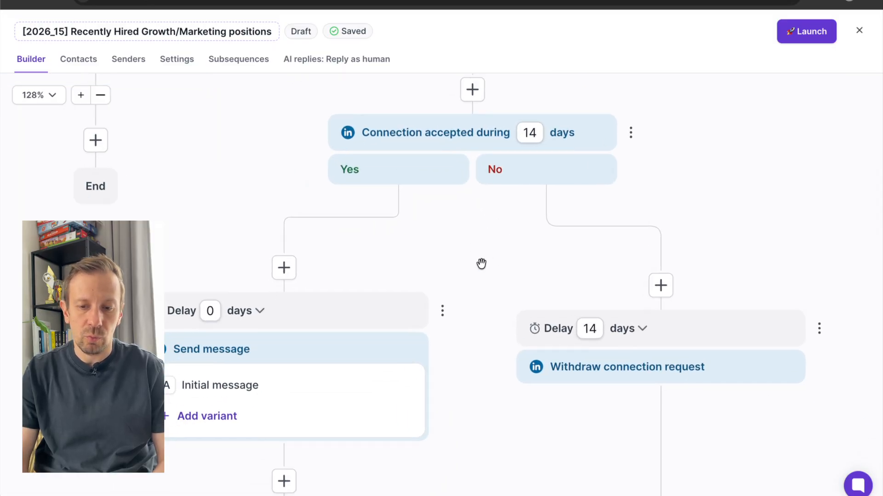
scroll(482, 263, "down", 3)
scroll(508, 177, "down", 2)
scroll(498, 194, "up", 4)
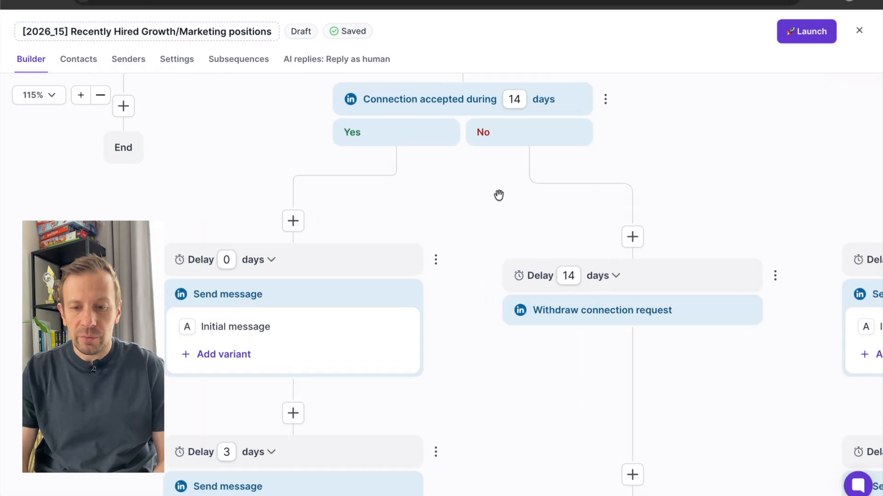
scroll(467, 201, "right", 3)
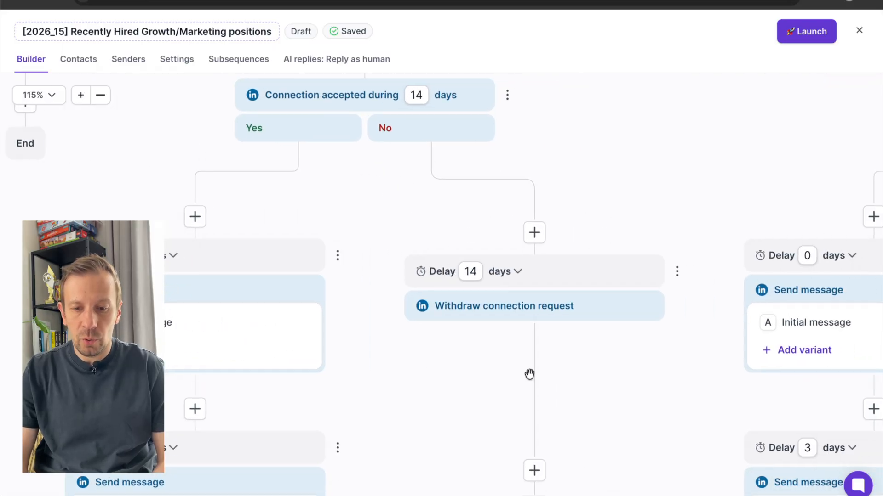
left_click_drag(479, 197, 479, 214)
left_click_drag(374, 276, 516, 205)
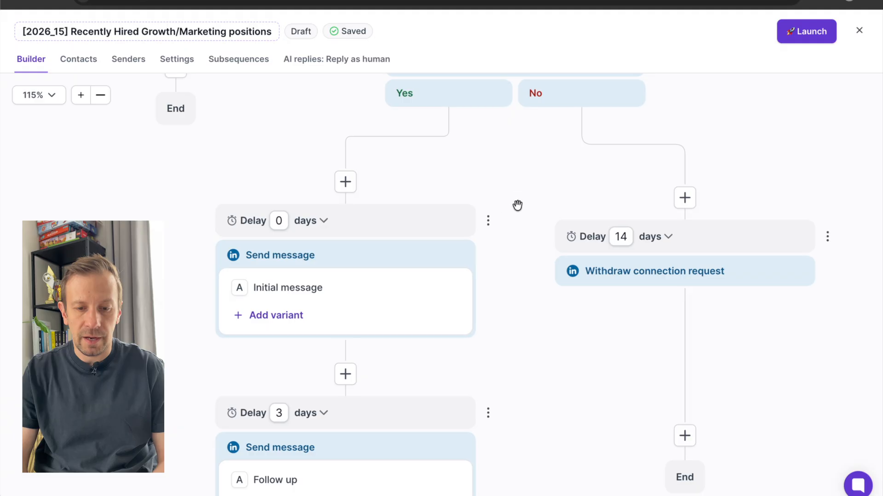
Open the Initial message on the accepted branch, preview its Opener for several contacts, return to the first contact and close it.
scroll(519, 267, "down", 1)
scroll(517, 319, "down", 5)
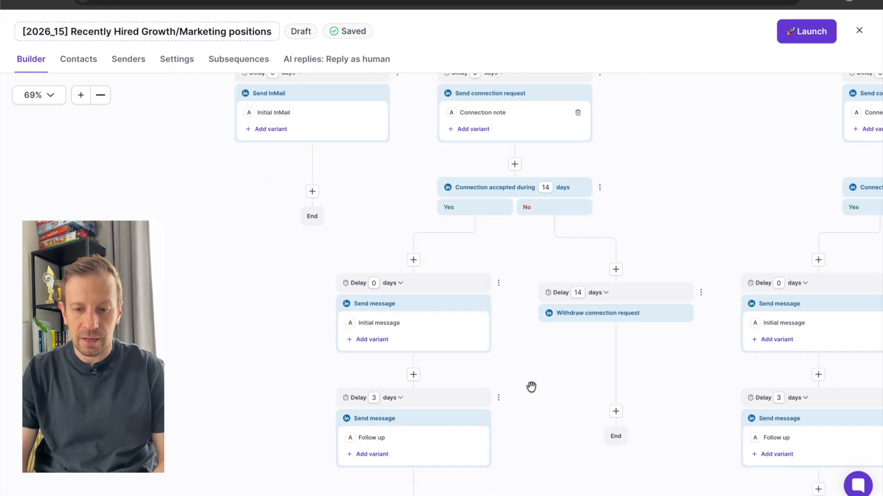
scroll(422, 191, "down", 3)
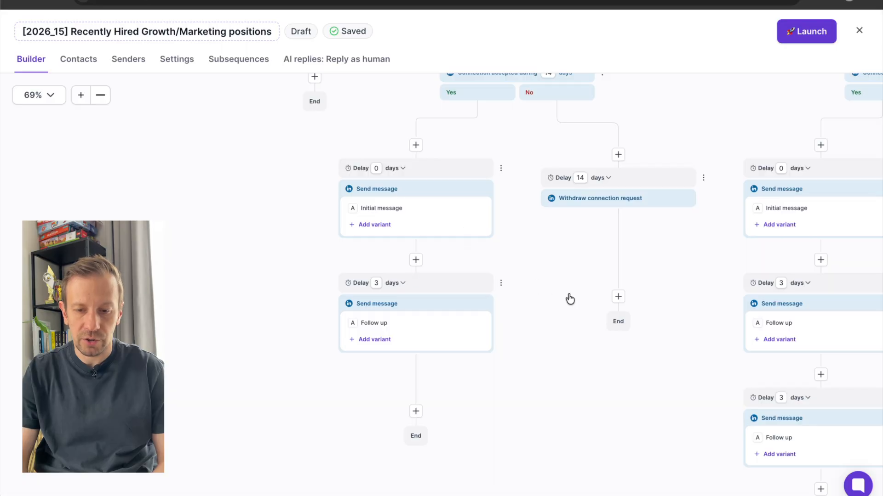
left_click_drag(570, 299, 532, 311)
left_click(376, 224)
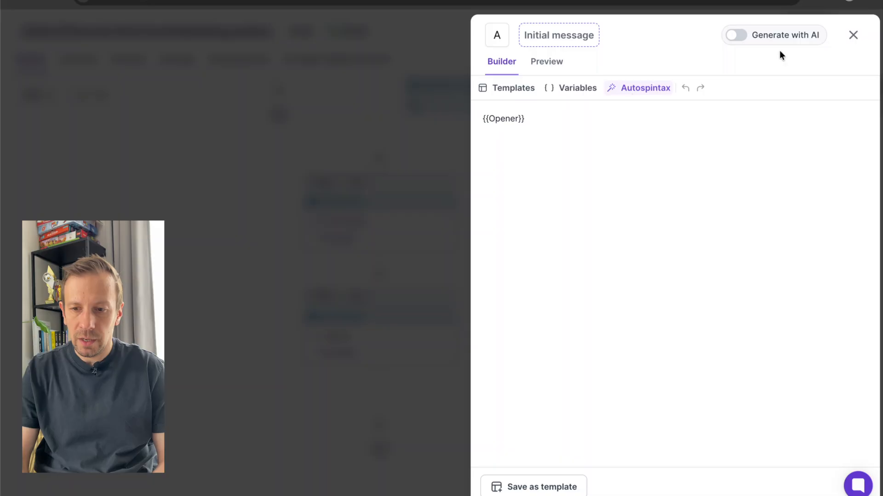
left_click(543, 65)
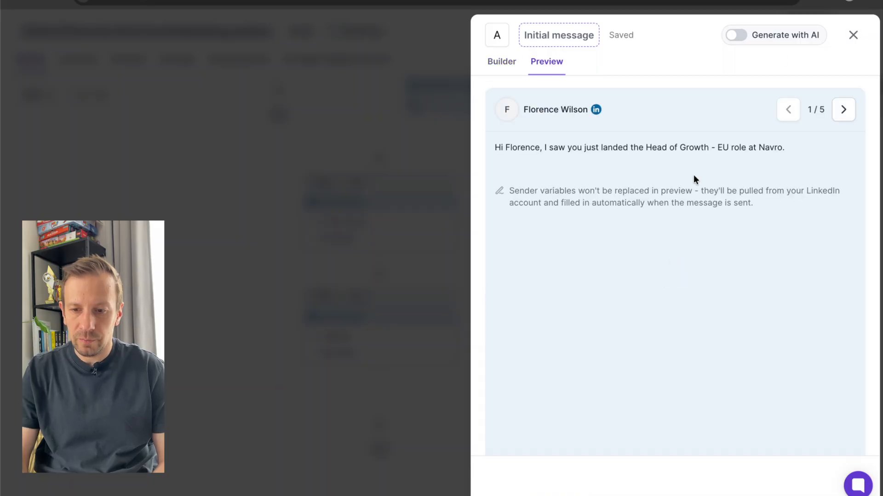
left_click(844, 113)
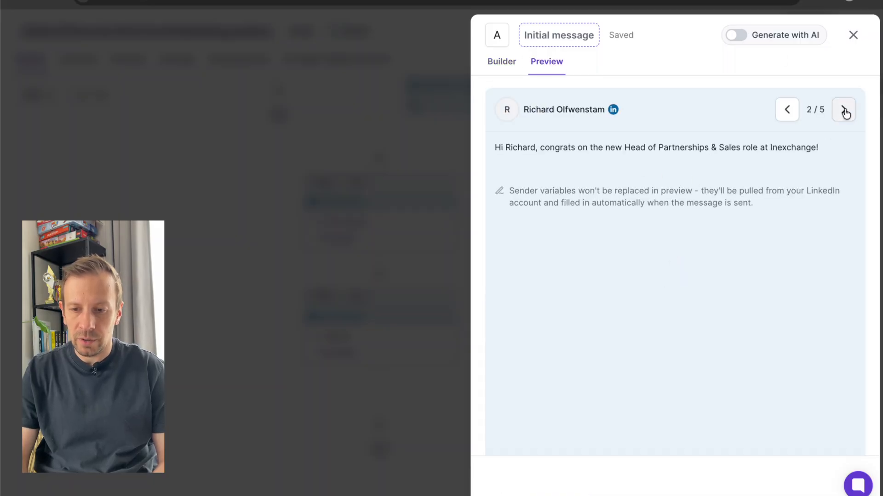
left_click(844, 112)
left_click(844, 112)
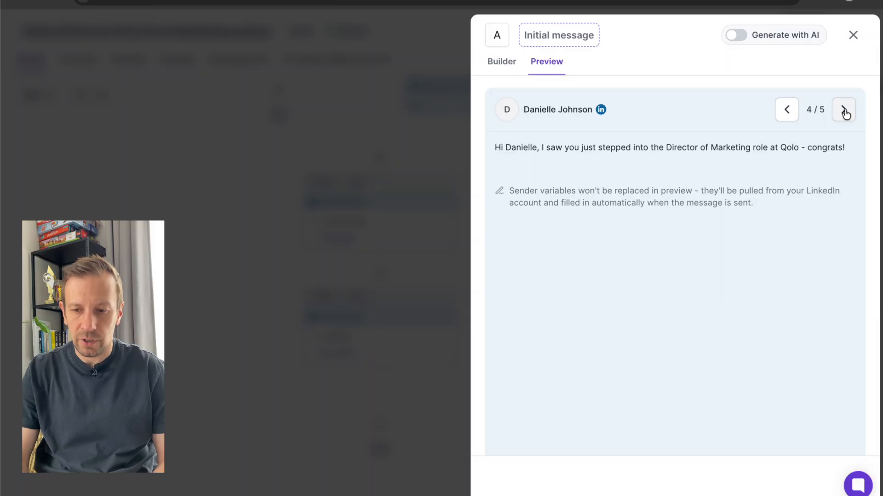
triple_click(788, 109)
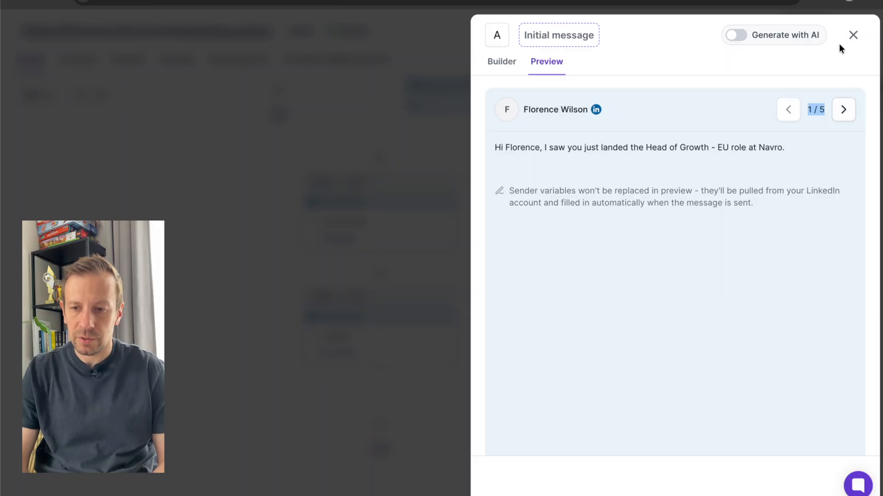
left_click(853, 35)
Examine the No branch of Email bounced from View profile onward and open its Follow up 1 email.
left_click_drag(410, 283, 296, 270)
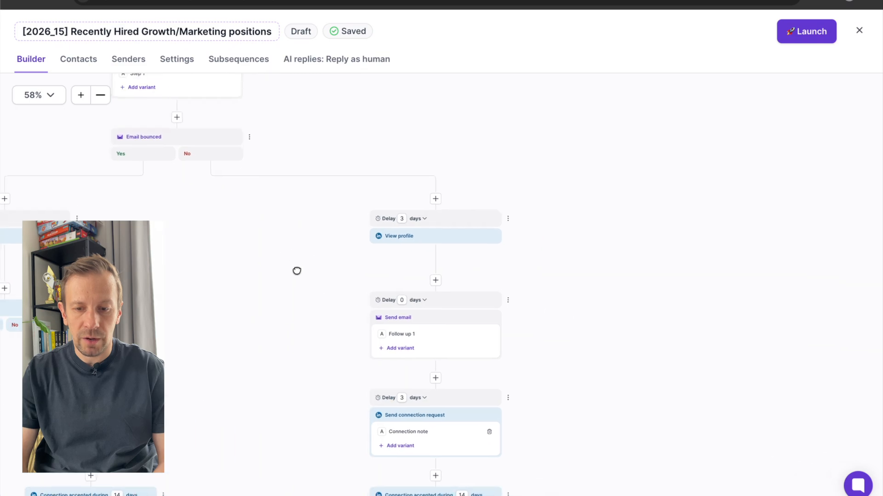
left_click_drag(598, 296, 599, 222)
left_click_drag(583, 274, 584, 322)
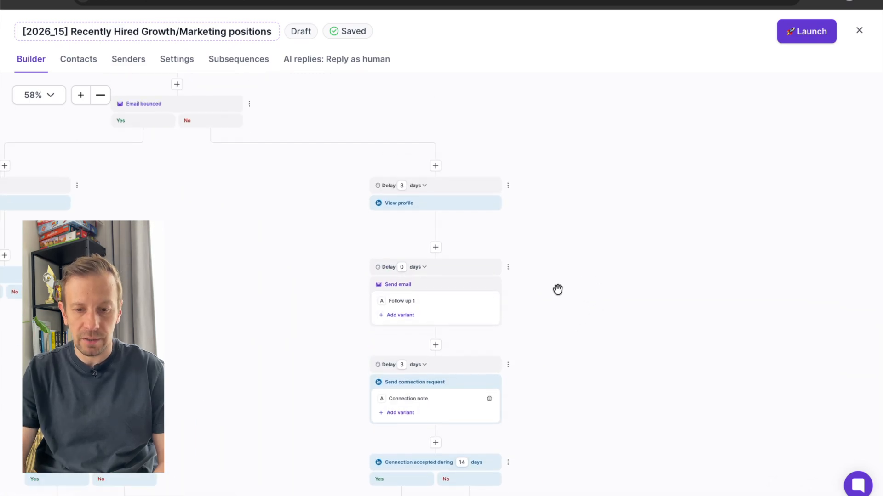
scroll(415, 208, "up", 5)
left_click_drag(387, 232, 391, 253)
scroll(397, 275, "down", 1)
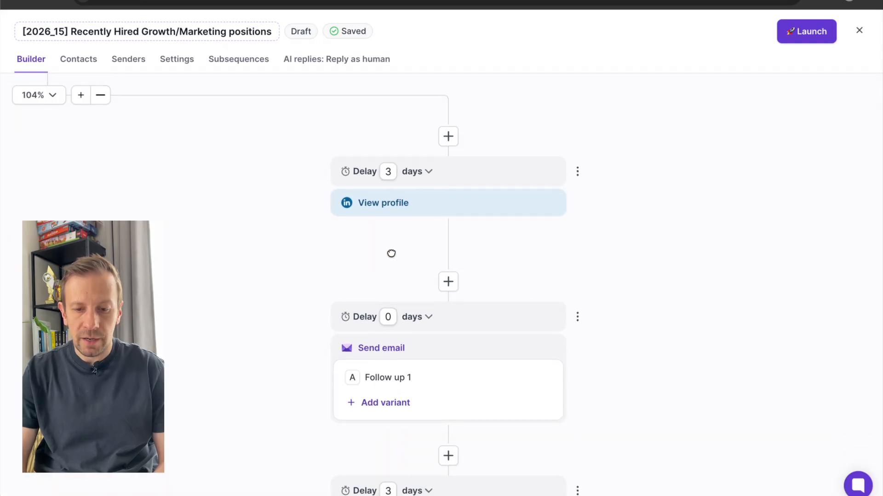
left_click_drag(287, 315, 288, 241)
left_click_drag(283, 300, 283, 249)
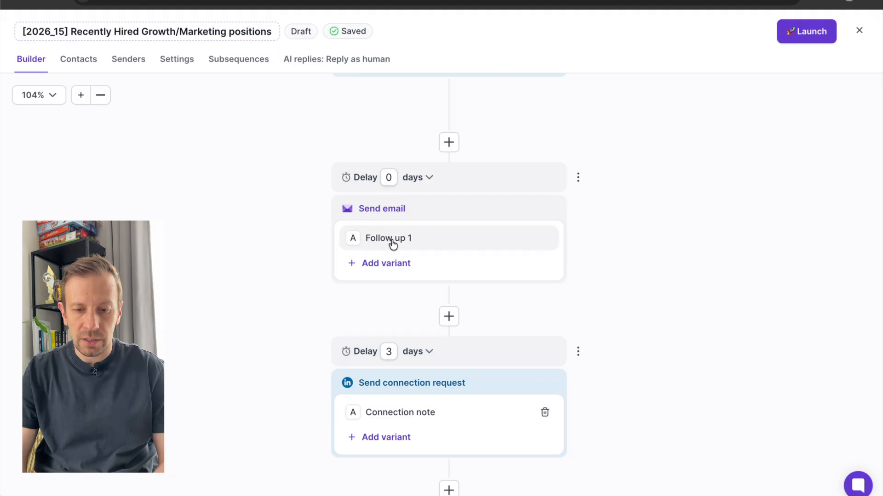
left_click(417, 237)
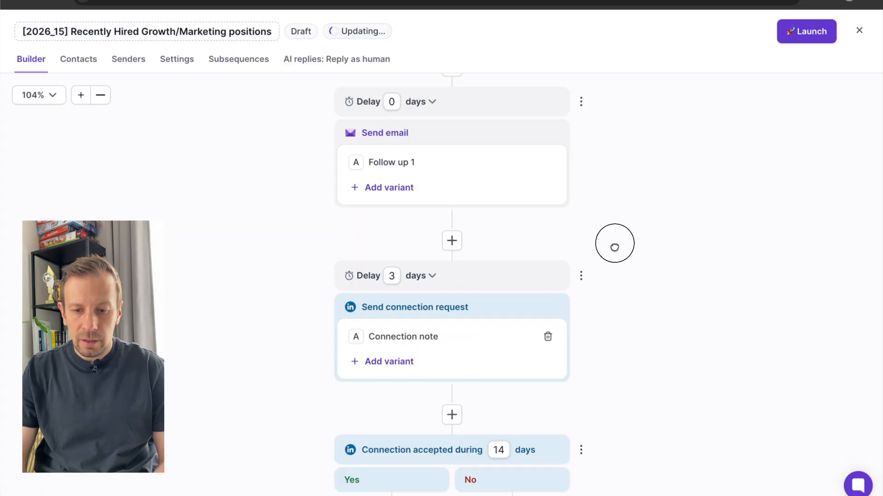
Examine the connection request below Follow up 1 and both branches of its Connection accepted condition.
scroll(614, 248, "down", 1)
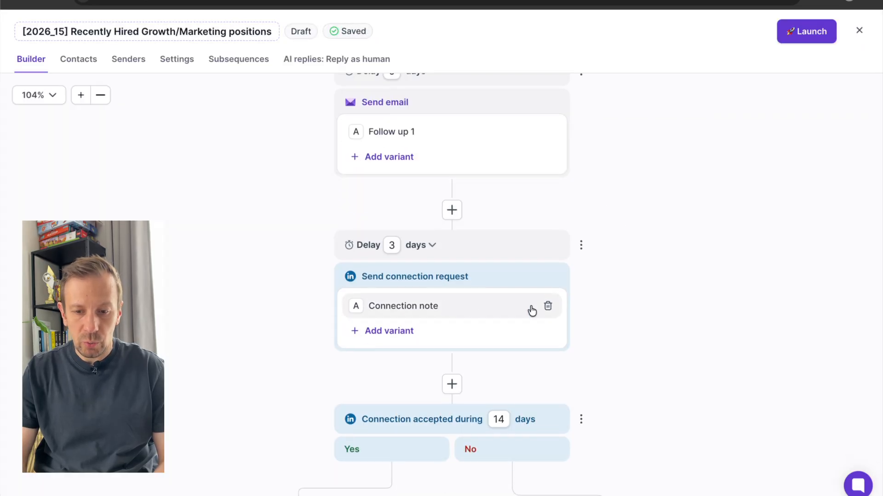
left_click_drag(617, 318, 617, 246)
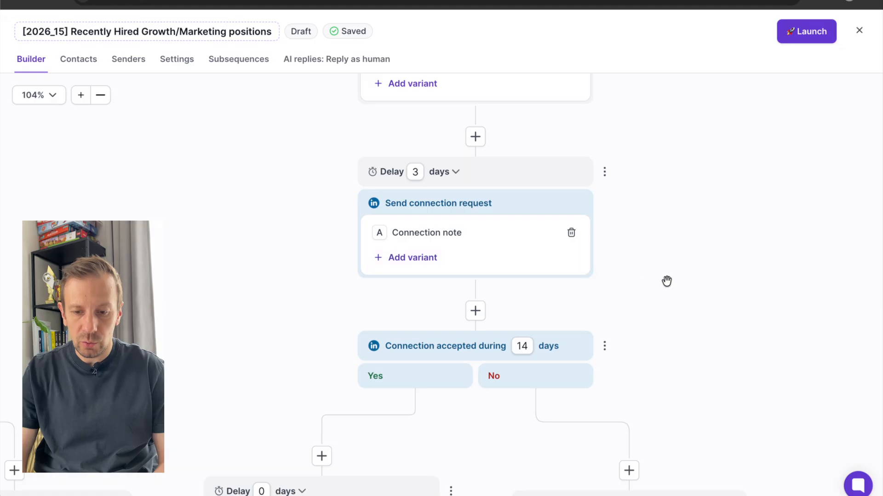
scroll(666, 279, "down", 1)
left_click_drag(666, 280, 668, 133)
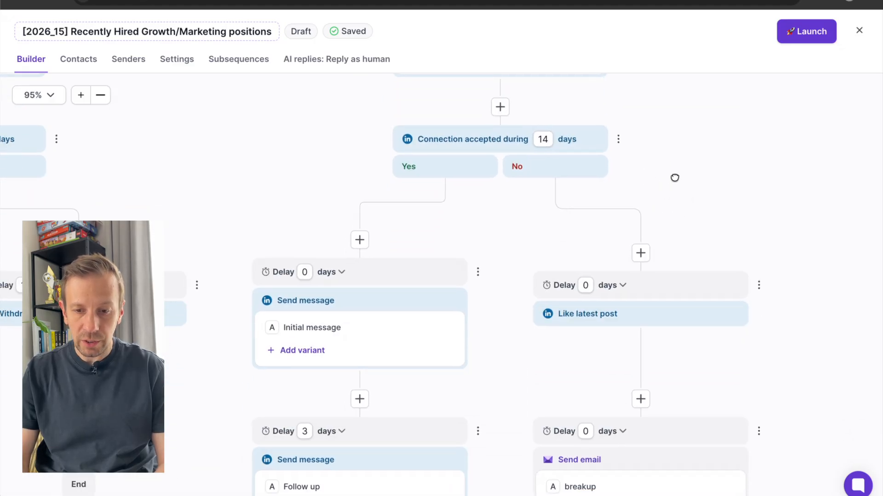
left_click_drag(499, 288, 526, 178)
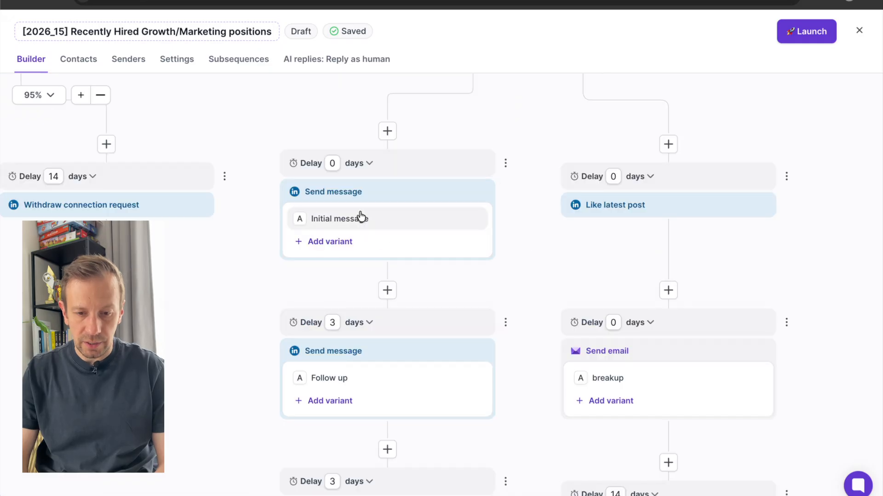
scroll(357, 275, "down", 2)
left_click_drag(481, 298, 492, 223)
scroll(506, 300, "down", 3)
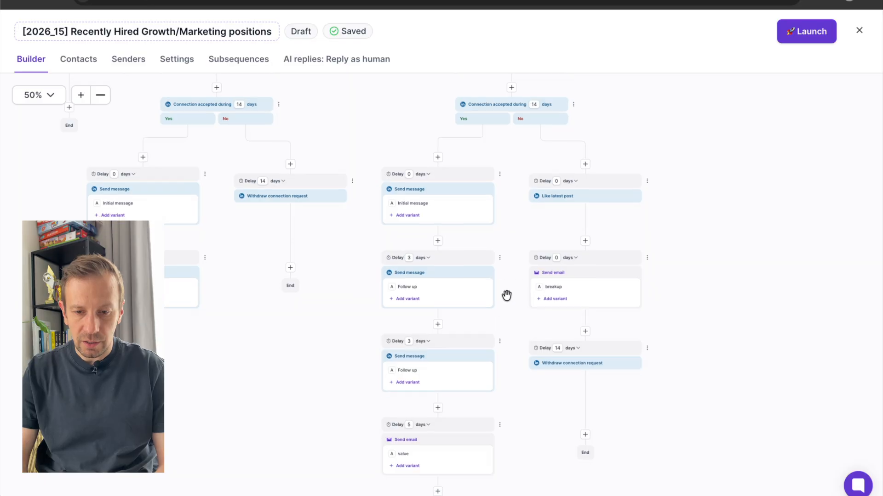
Open the Initial message on the accepted branch, close it, and look over the follow-up messages and value email below.
left_click(409, 201)
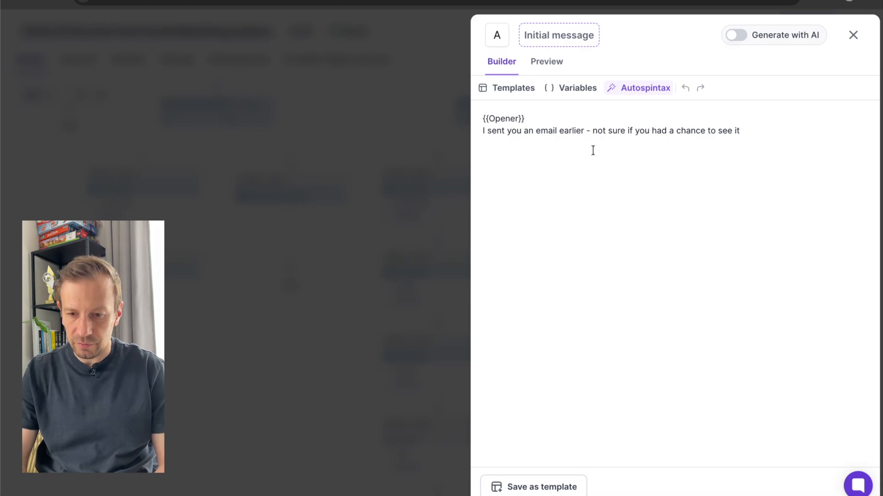
left_click(853, 35)
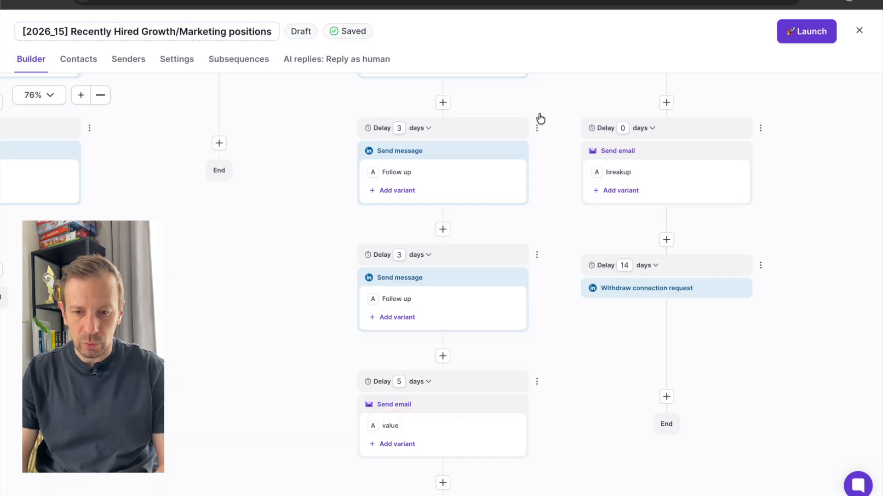
scroll(538, 152, "down", 2)
scroll(561, 150, "up", 2)
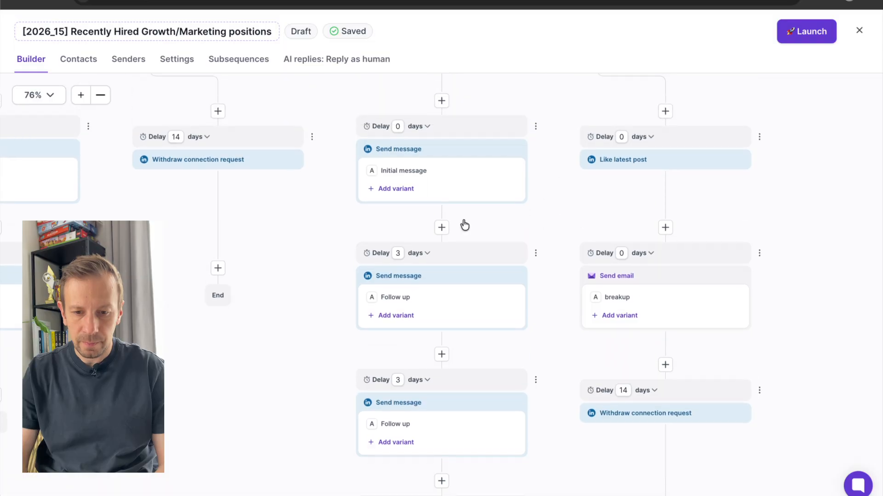
scroll(546, 318, "down", 8)
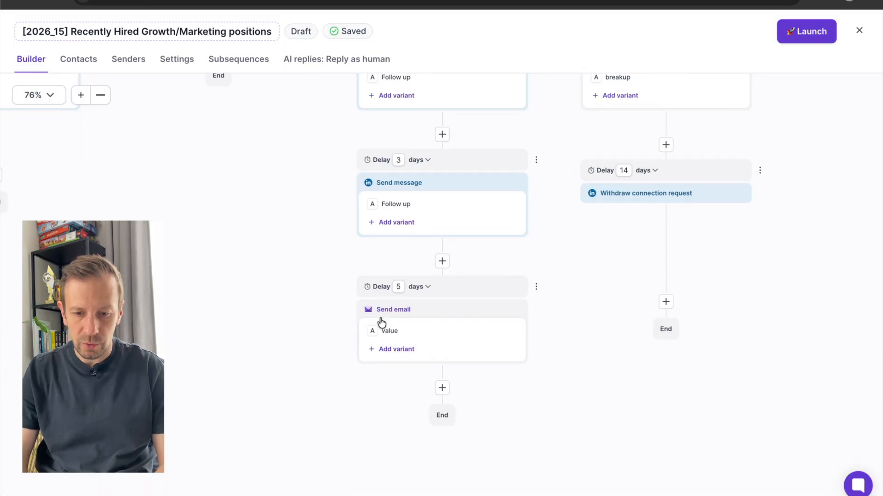
Review the overall branch layout, open the value email at the end of the accepted branch, check its content and close it.
scroll(611, 258, "down", 3)
left_click_drag(575, 209, 573, 368)
left_click_drag(568, 228, 573, 371)
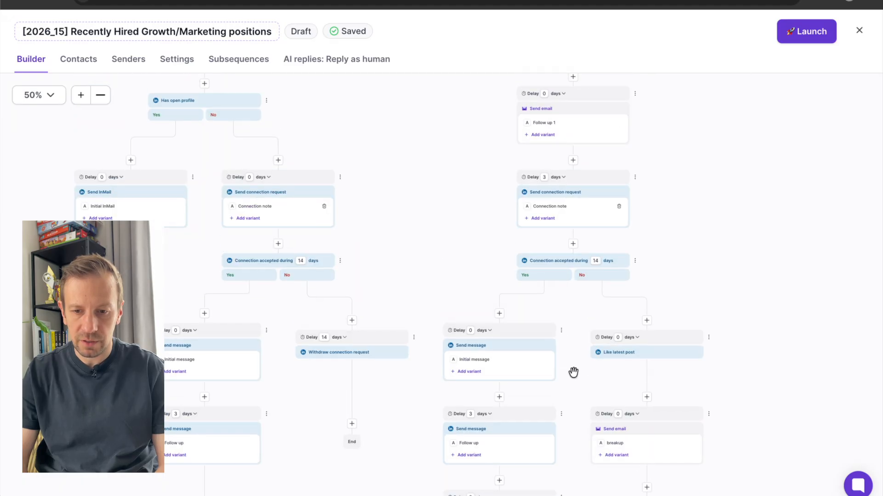
left_click_drag(469, 268, 444, 151)
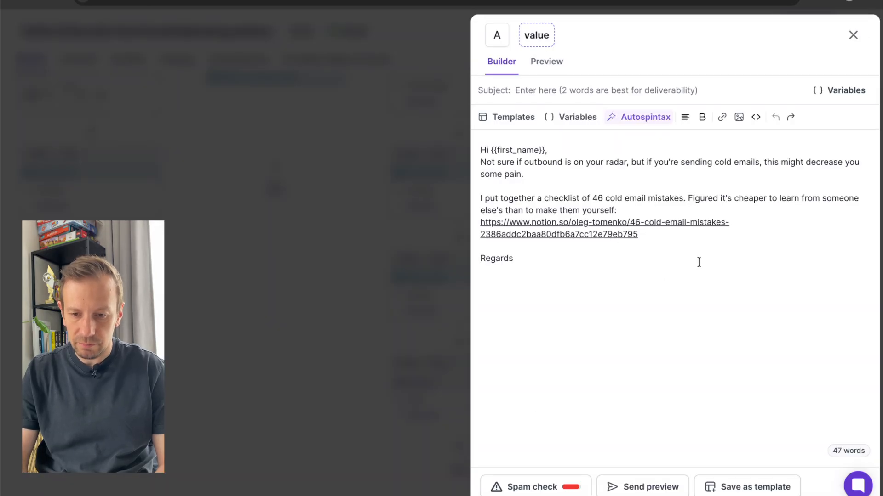
left_click(853, 35)
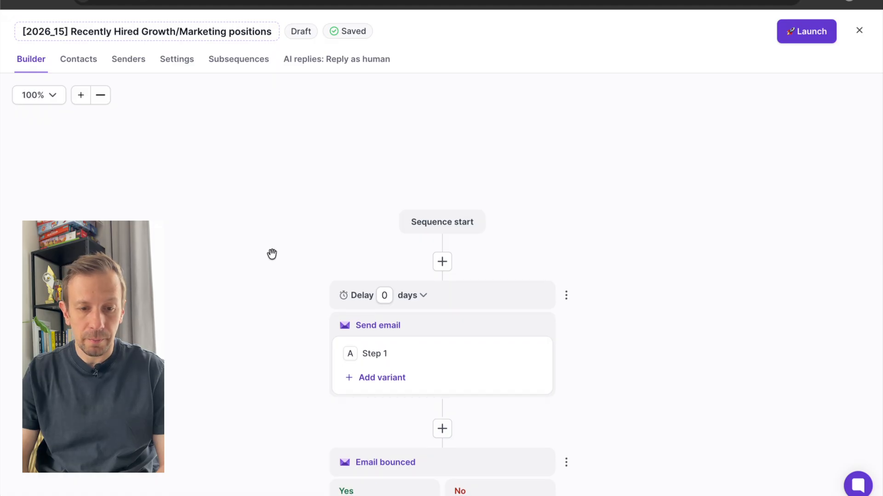
Check the sequence's contact list and its assigned senders.
left_click(78, 58)
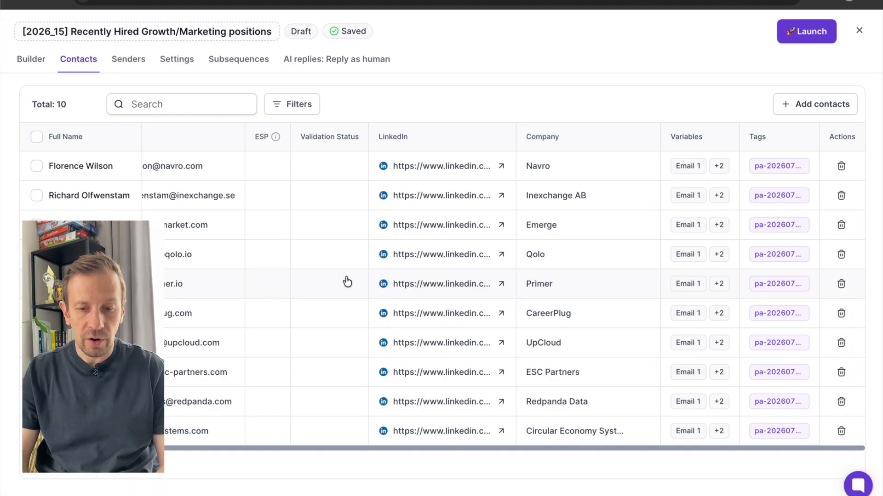
left_click(128, 59)
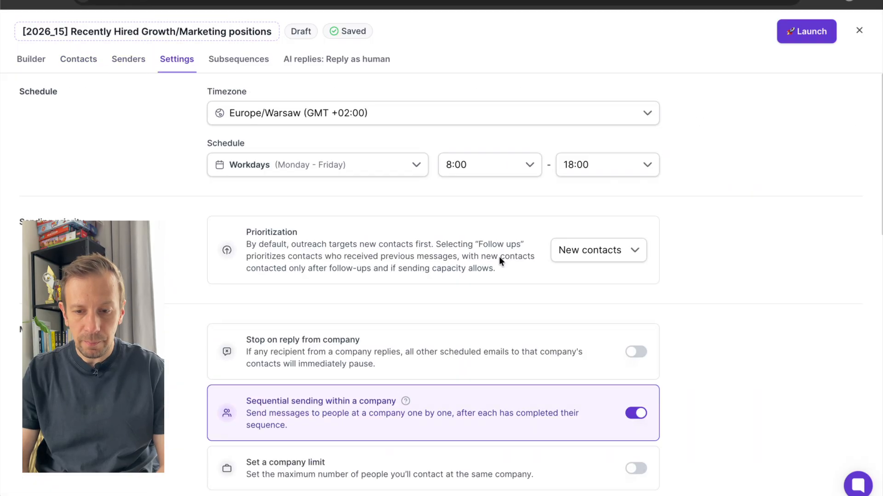
Examine the sequence settings for scheduling, sending priority, multithreading, email sending, deliverability, opt-out and tracking.
scroll(499, 257, "down", 5)
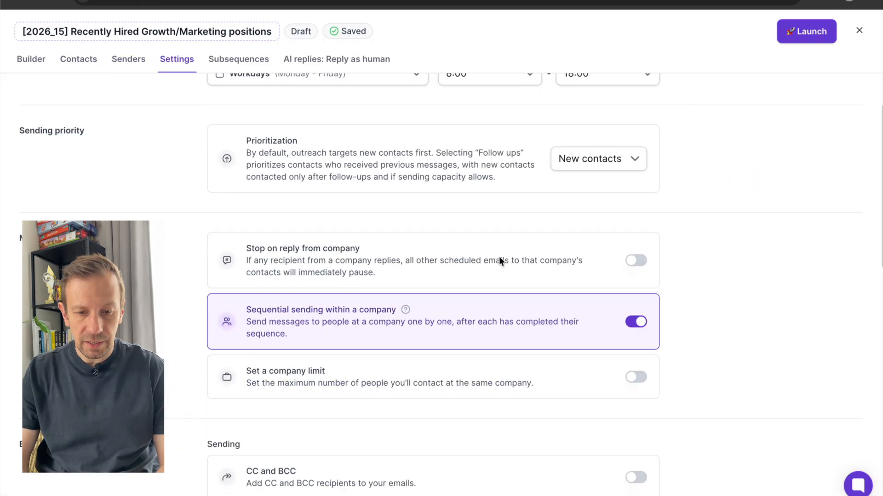
scroll(498, 257, "down", 5)
scroll(498, 257, "up", 7)
scroll(498, 256, "down", 5)
scroll(498, 257, "up", 4)
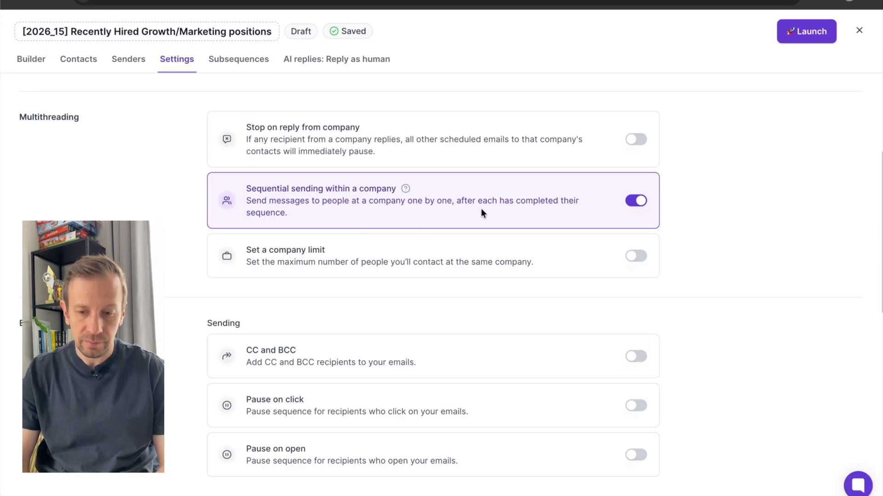
scroll(493, 209, "down", 1)
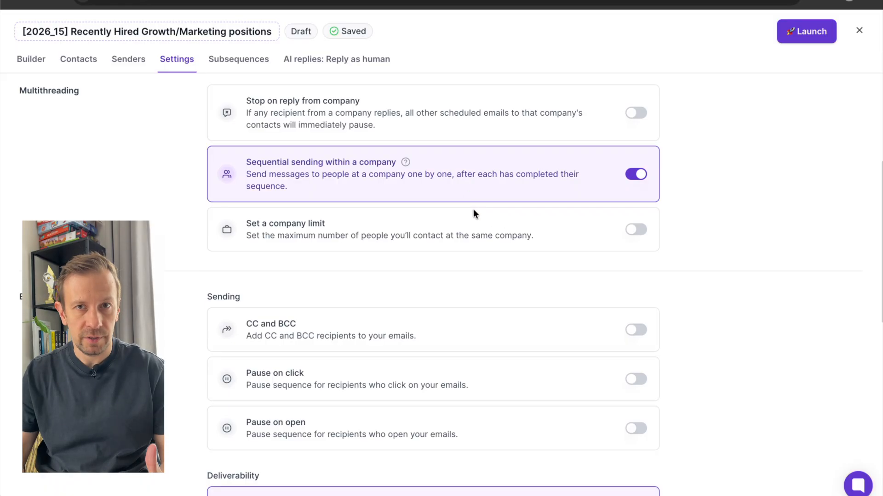
scroll(496, 247, "down", 10)
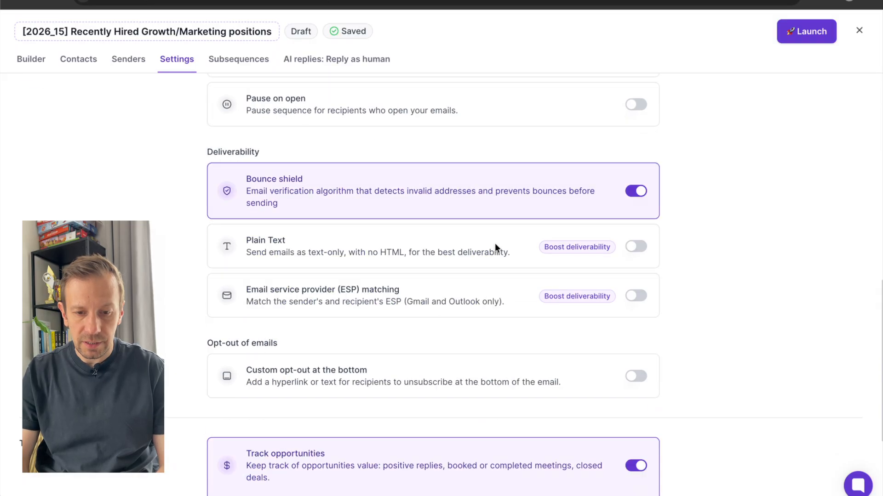
scroll(476, 211, "down", 5)
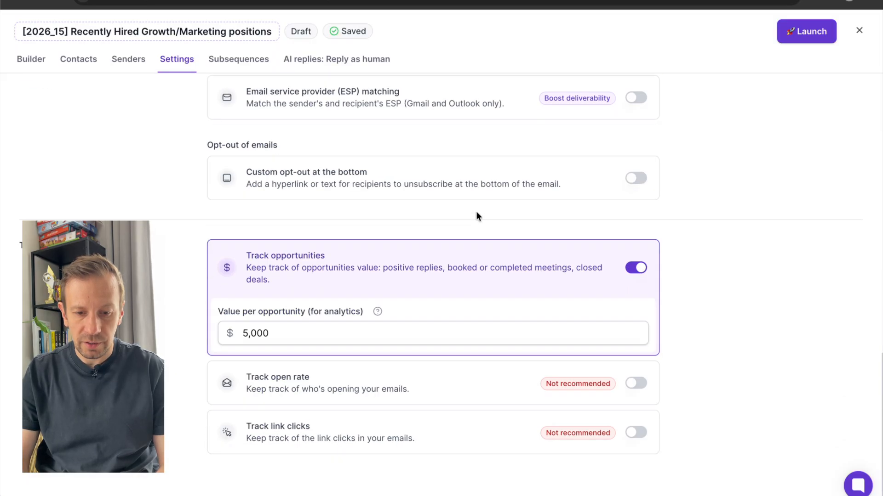
scroll(467, 282, "up", 12)
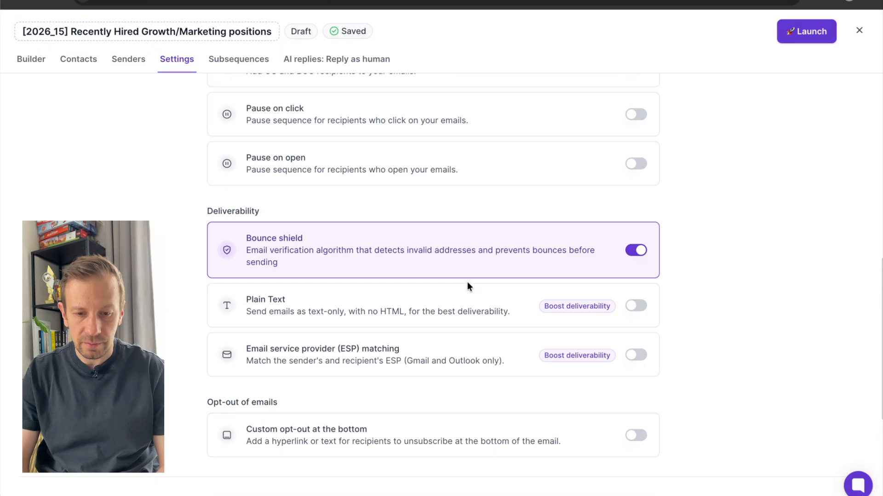
scroll(467, 282, "up", 3)
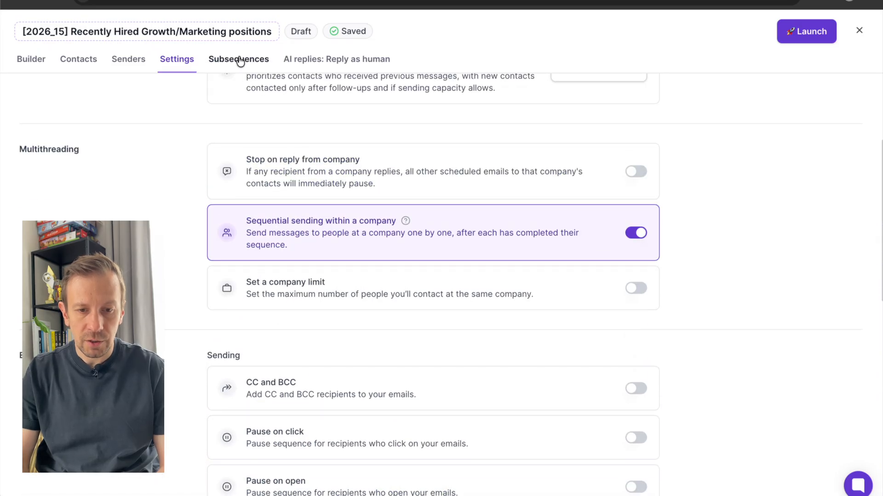
Check the Subsequences and AI replies sections, open the Co-pilot reply option's AI settings and close them.
left_click(239, 60)
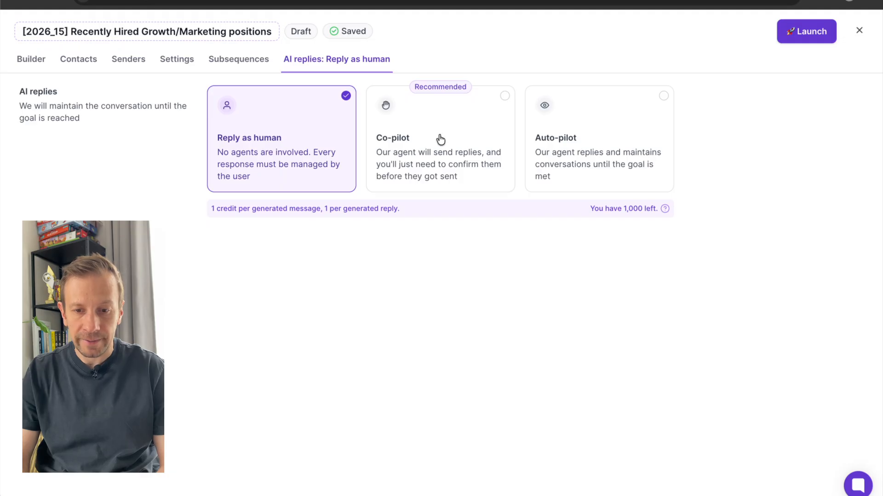
left_click(446, 143)
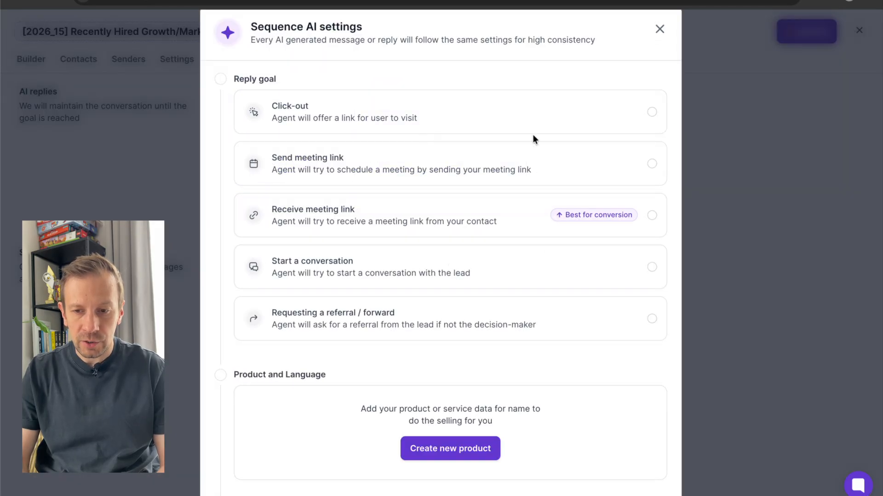
left_click(659, 29)
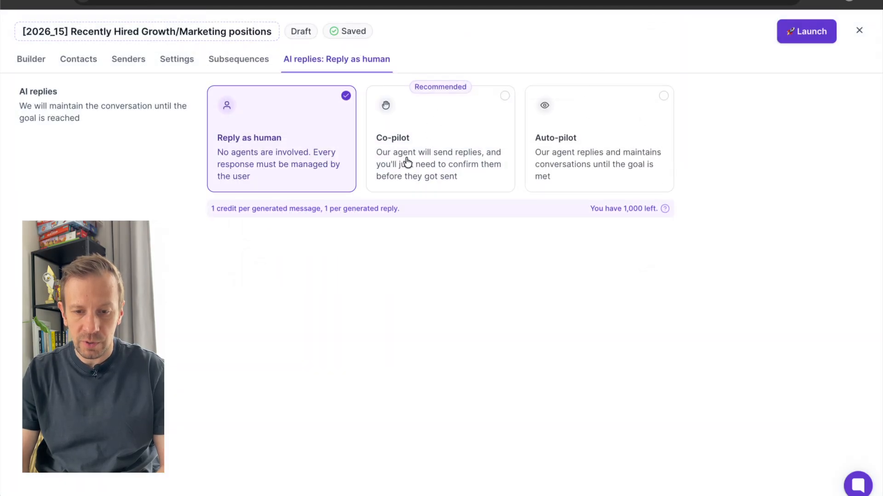
Reopen the Co-pilot settings, examine the reply goals, Product and Language, and Knowledge Base, and return to the Sequences list without saving.
left_click(448, 135)
scroll(475, 268, "down", 4)
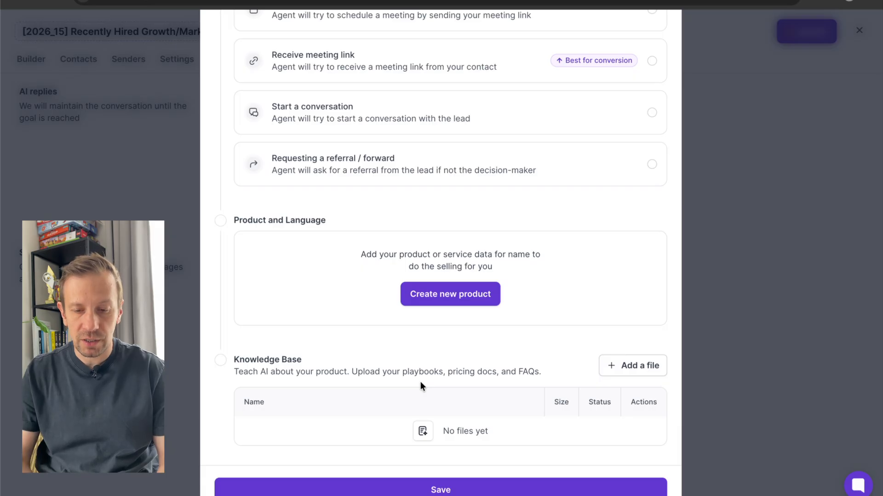
scroll(372, 151, "up", 2)
scroll(399, 118, "up", 2)
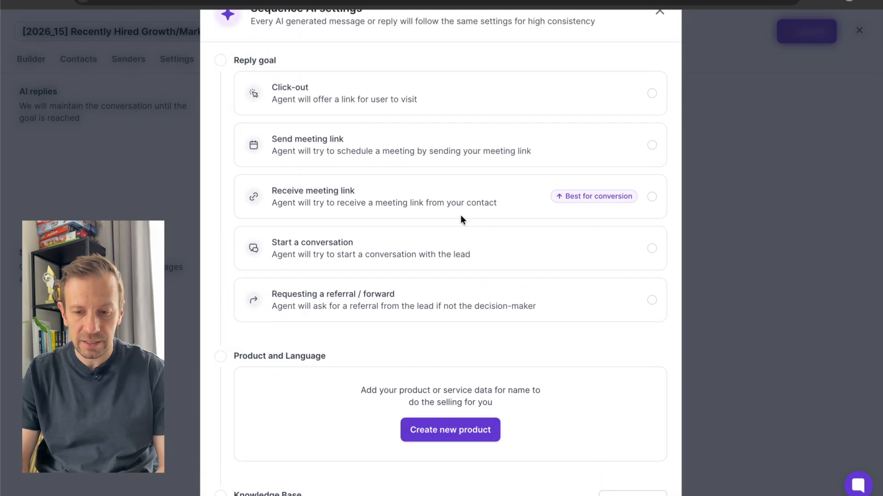
scroll(462, 218, "down", 4)
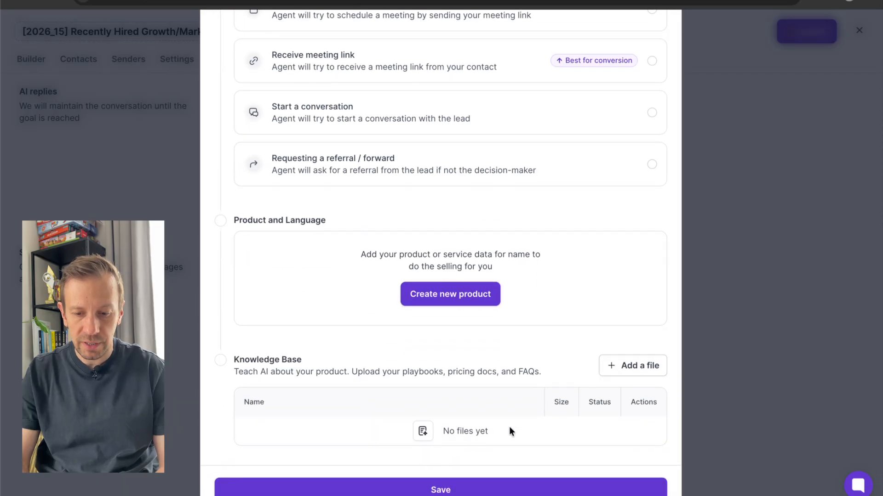
scroll(476, 274, "up", 4)
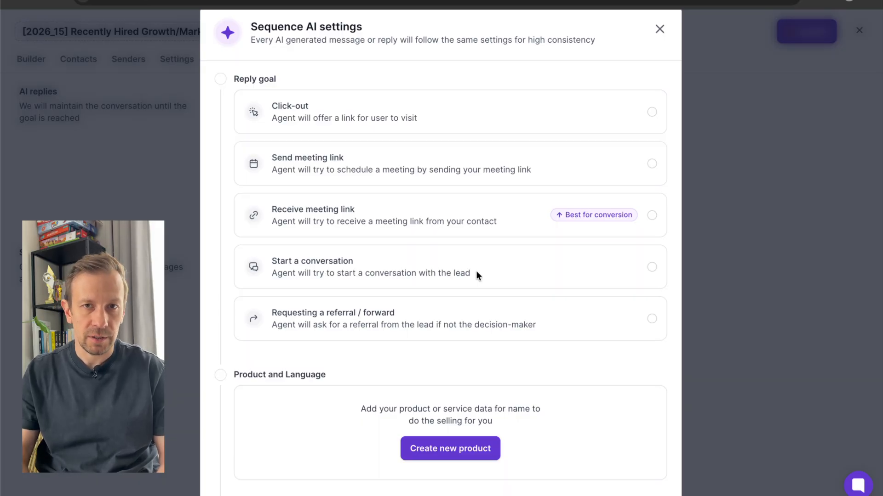
scroll(450, 218, "down", 3)
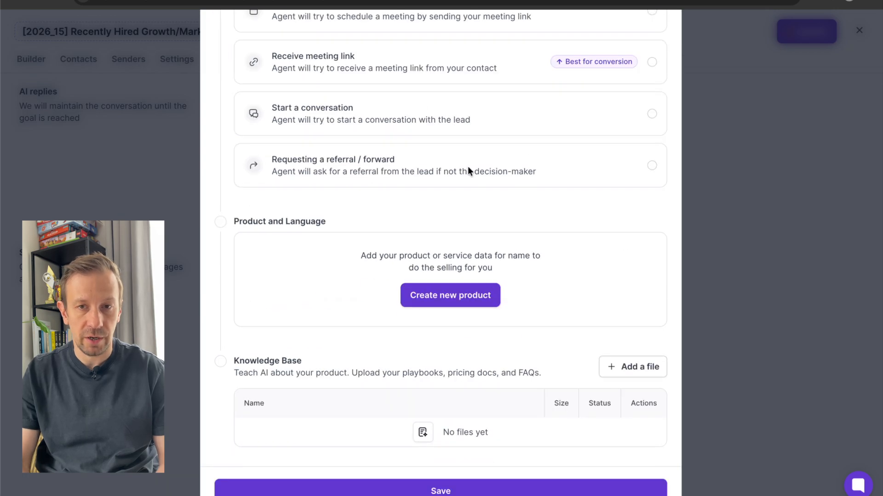
scroll(512, 223, "down", 1)
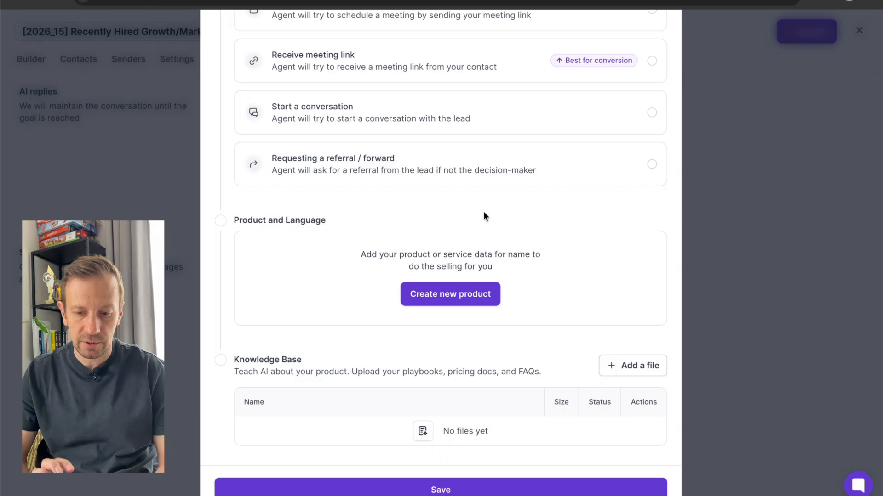
scroll(453, 443, "up", 1)
scroll(454, 439, "up", 2)
scroll(453, 438, "down", 4)
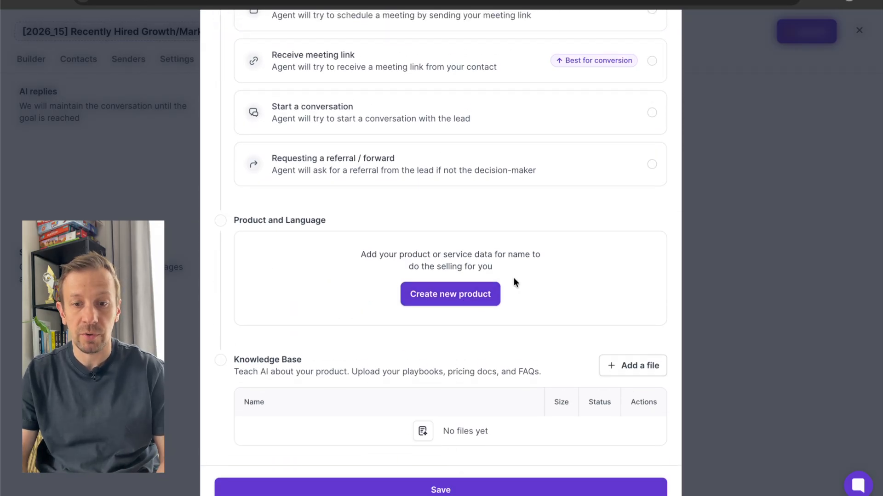
scroll(513, 277, "up", 3)
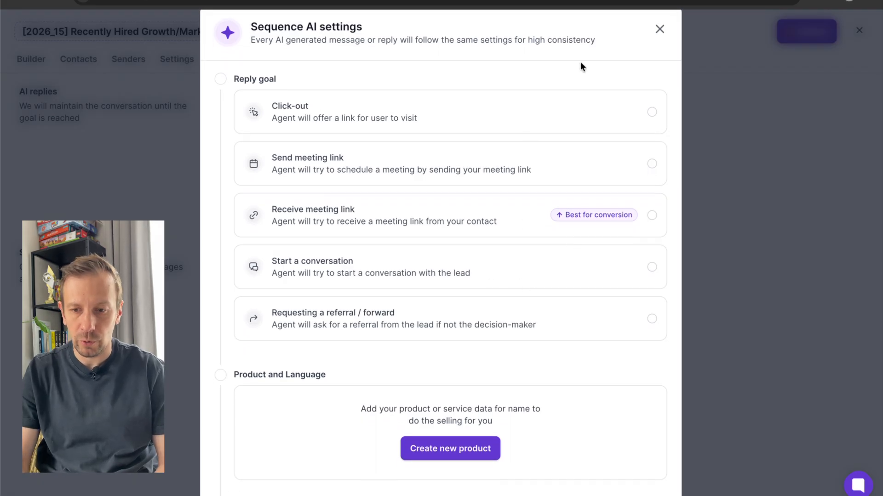
left_click(660, 29)
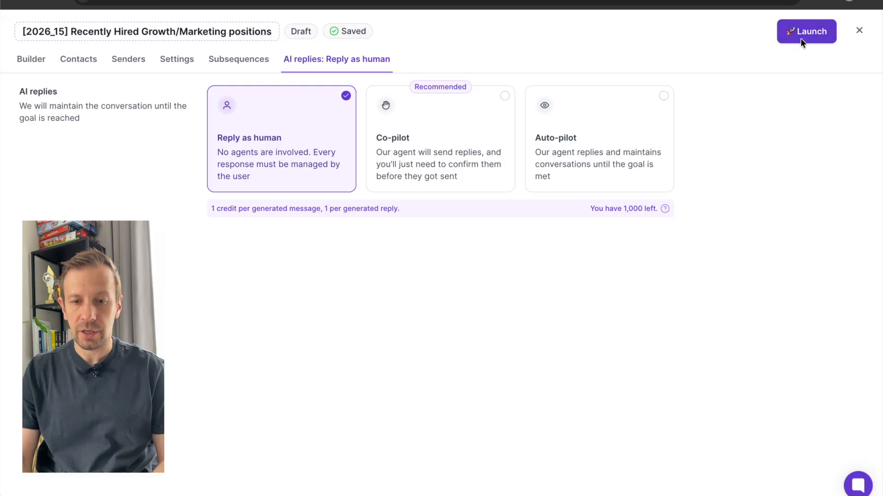
left_click(863, 31)
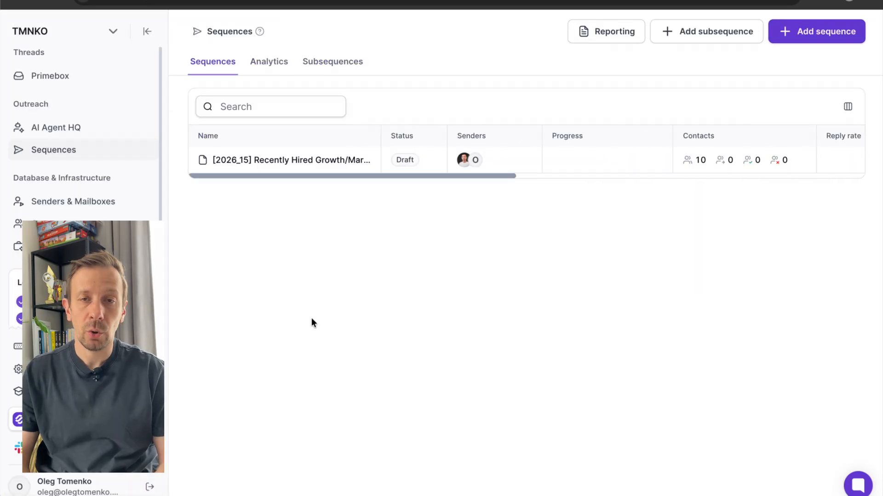